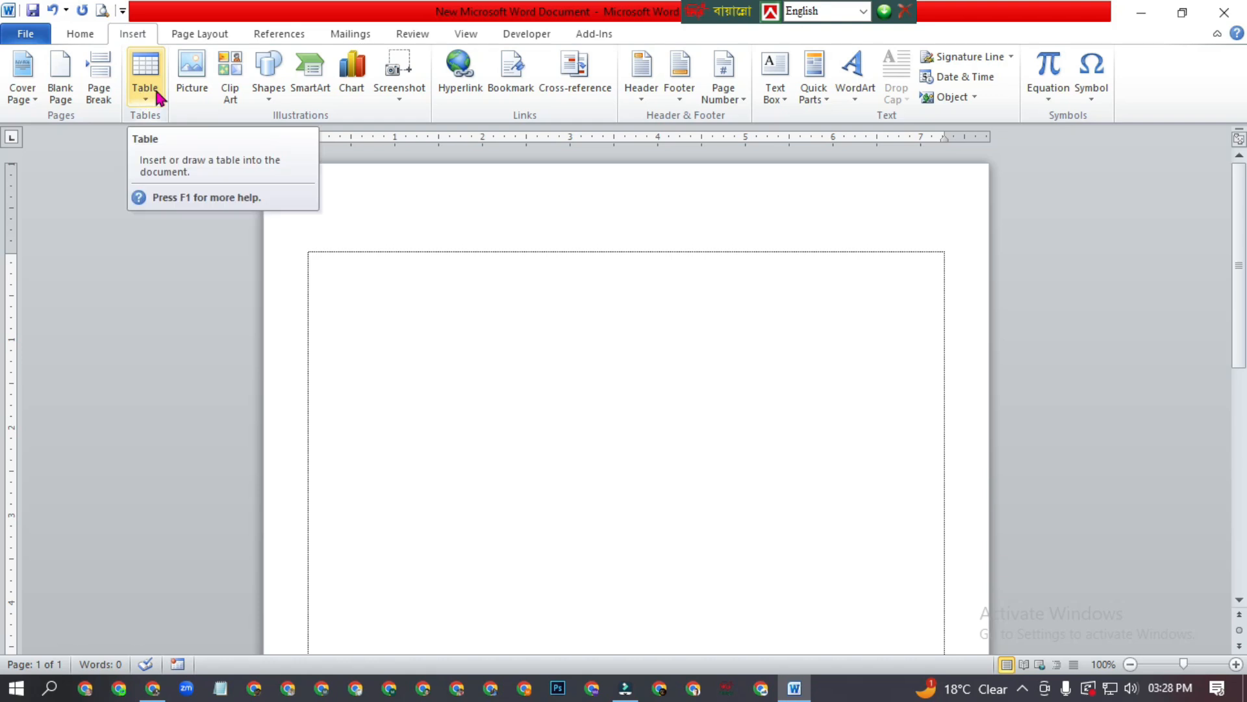
- Insert a table with five columns and four rows and number its first-column cells ১, ২, ৩ and ৪
click(144, 100)
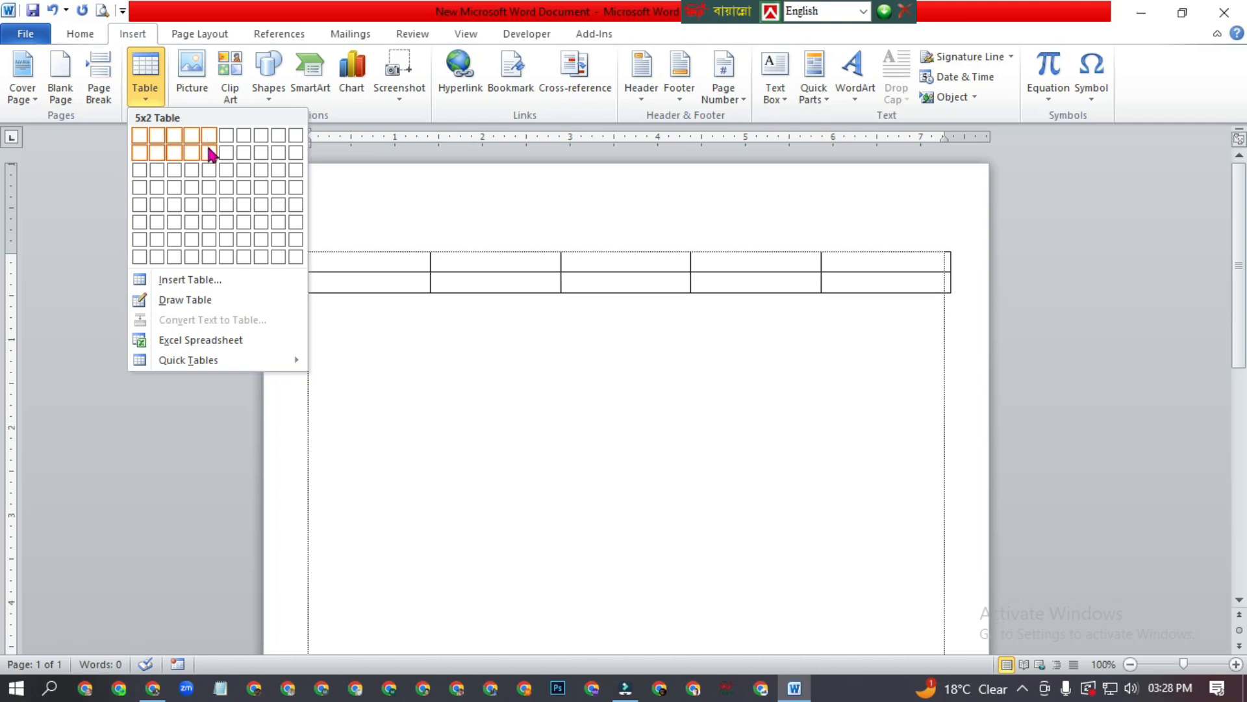
click(212, 190)
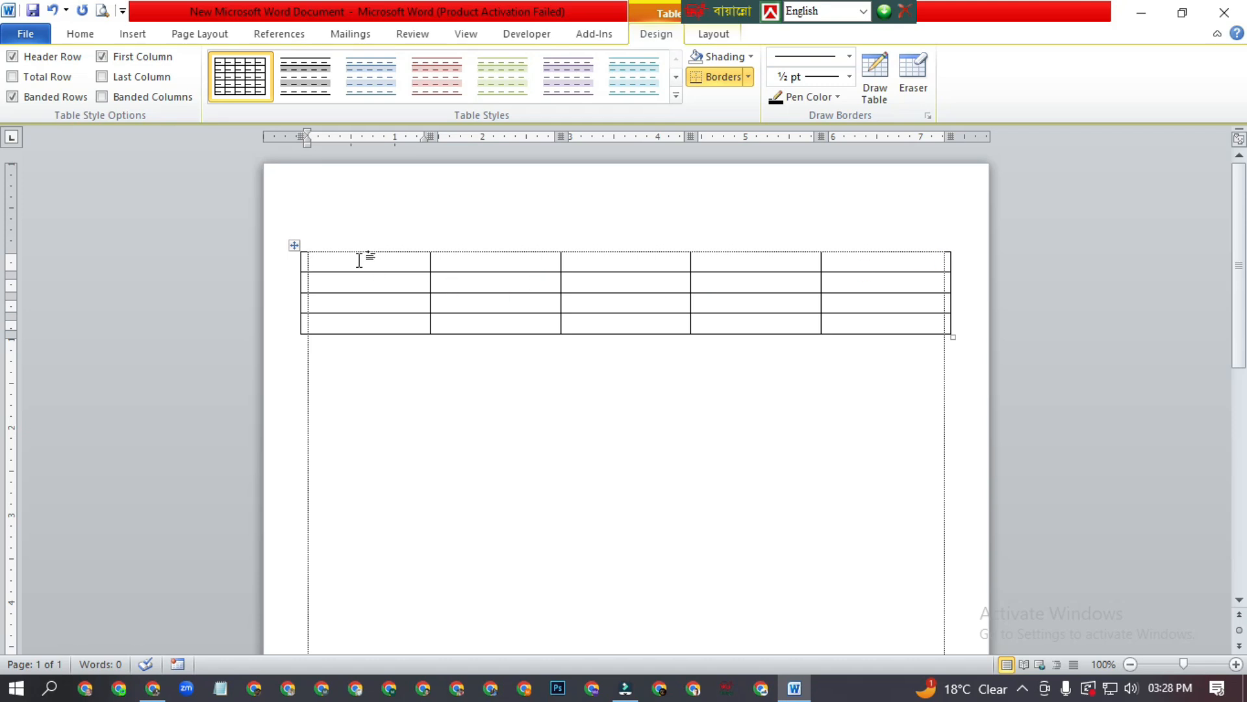
text(১)
key(Down)
text(২)
key(Down)
text(৩)
key(Down)
text(৪)
- Insert a new row above the table's first row and place the cursor in its first cell
click(377, 258)
click(293, 266)
right_click(357, 265)
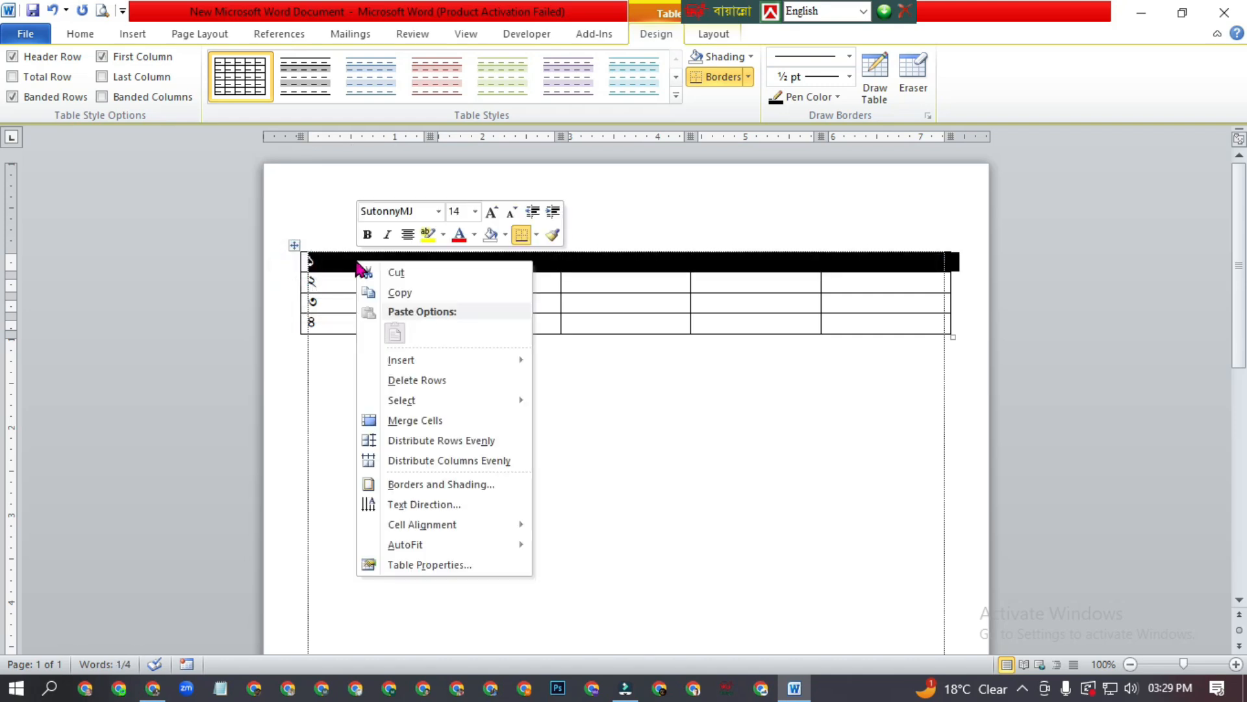
mouse_move(429, 361)
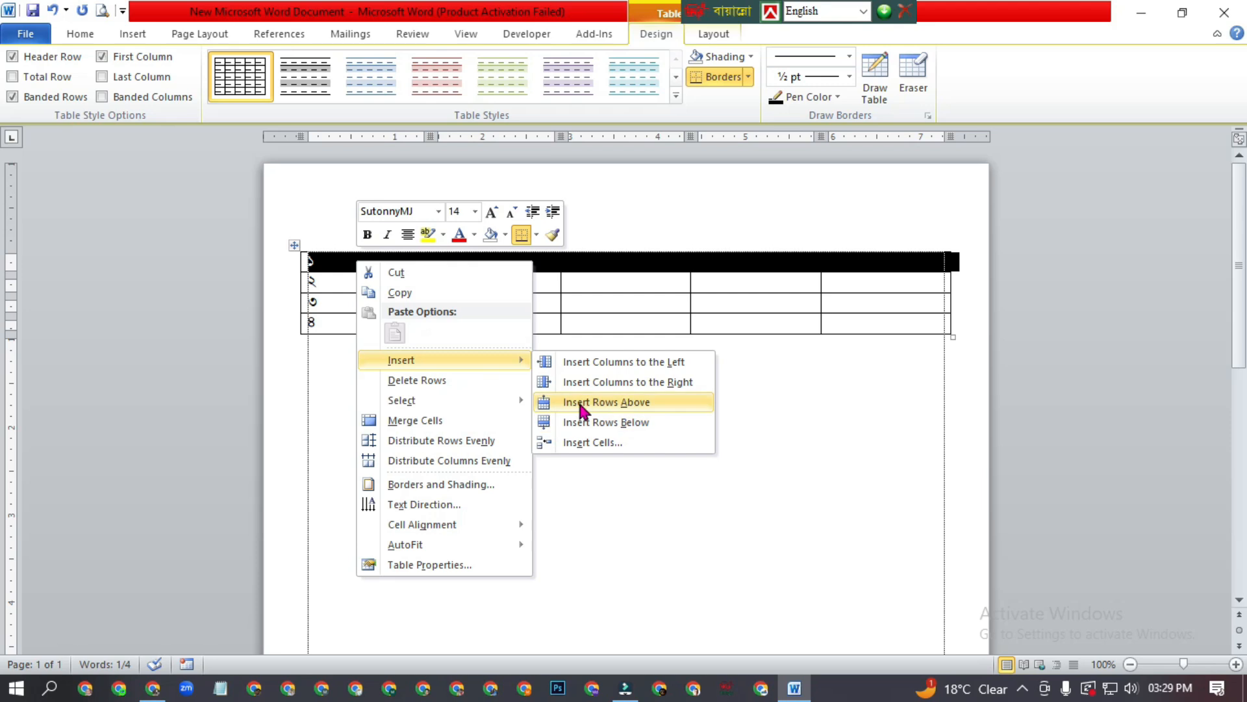
click(611, 410)
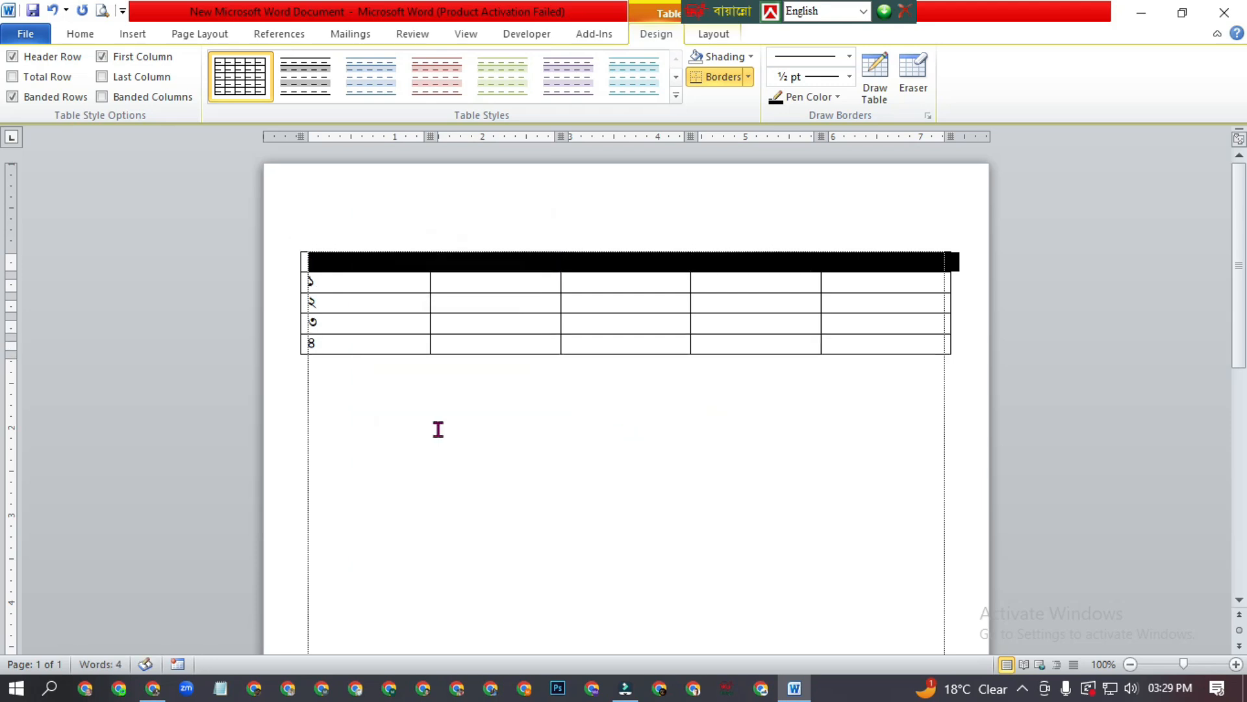
click(398, 267)
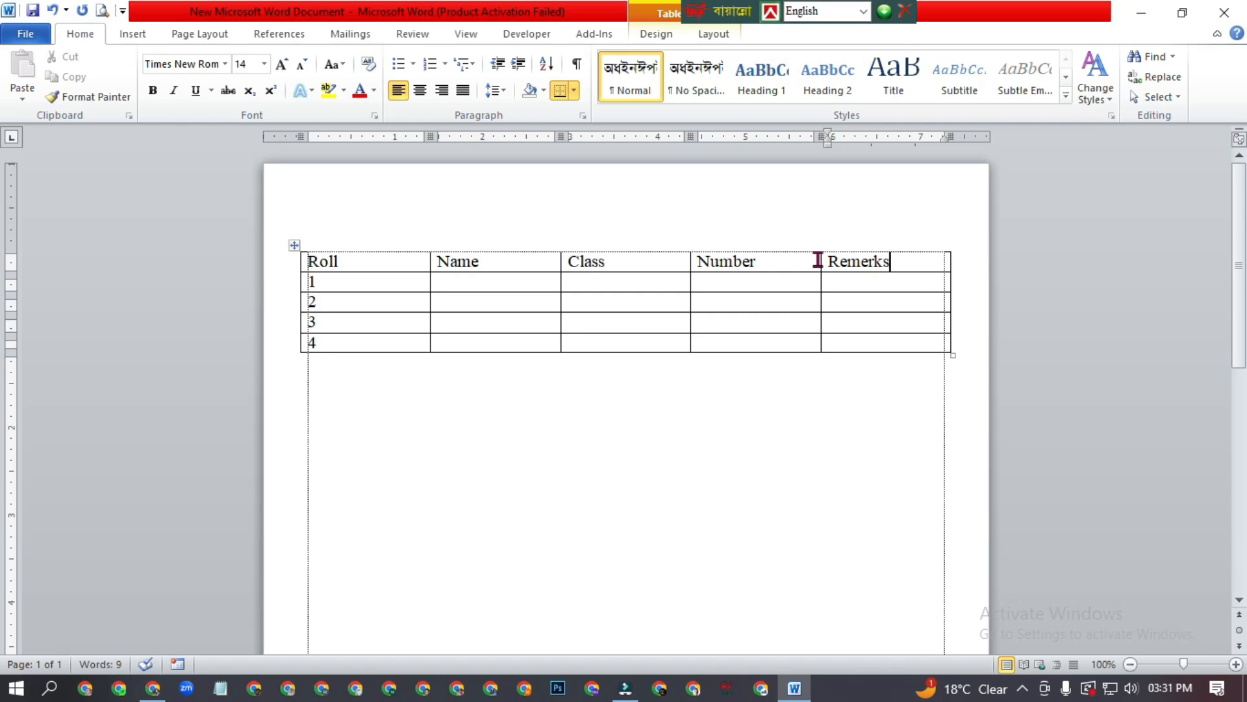
- Insert a row below roll 4 and enter 5 in its Roll cell
click(544, 288)
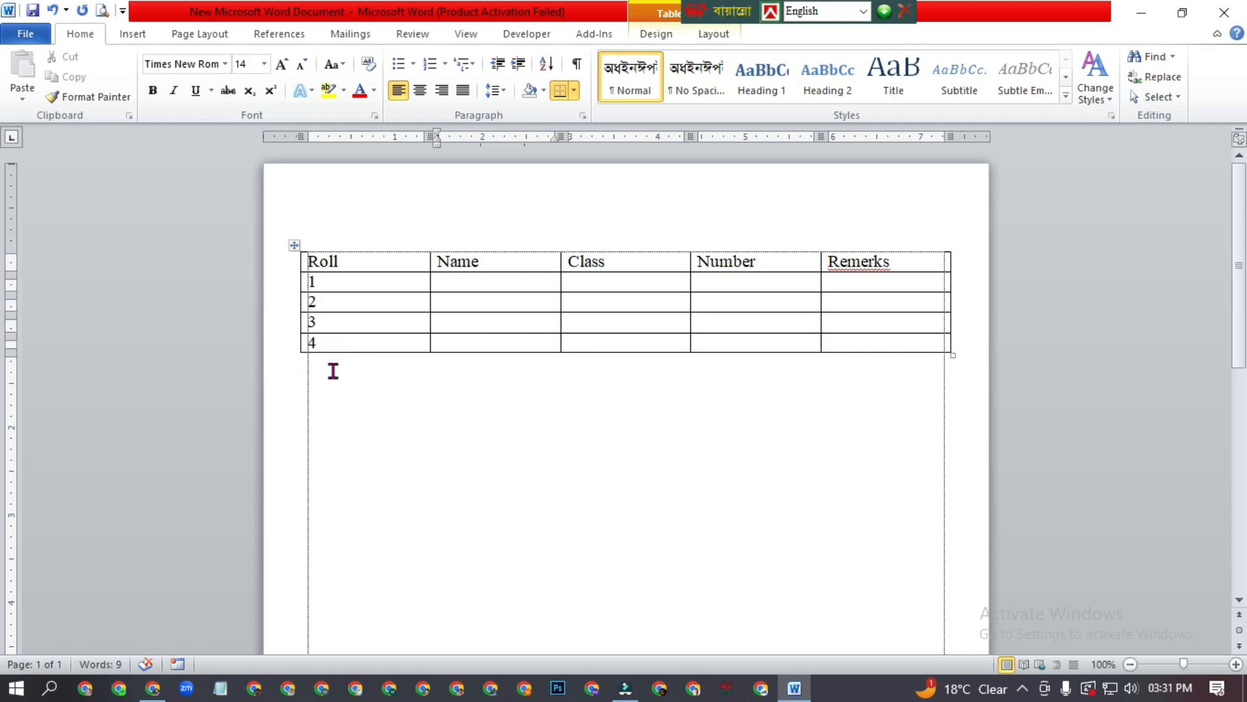
click(284, 344)
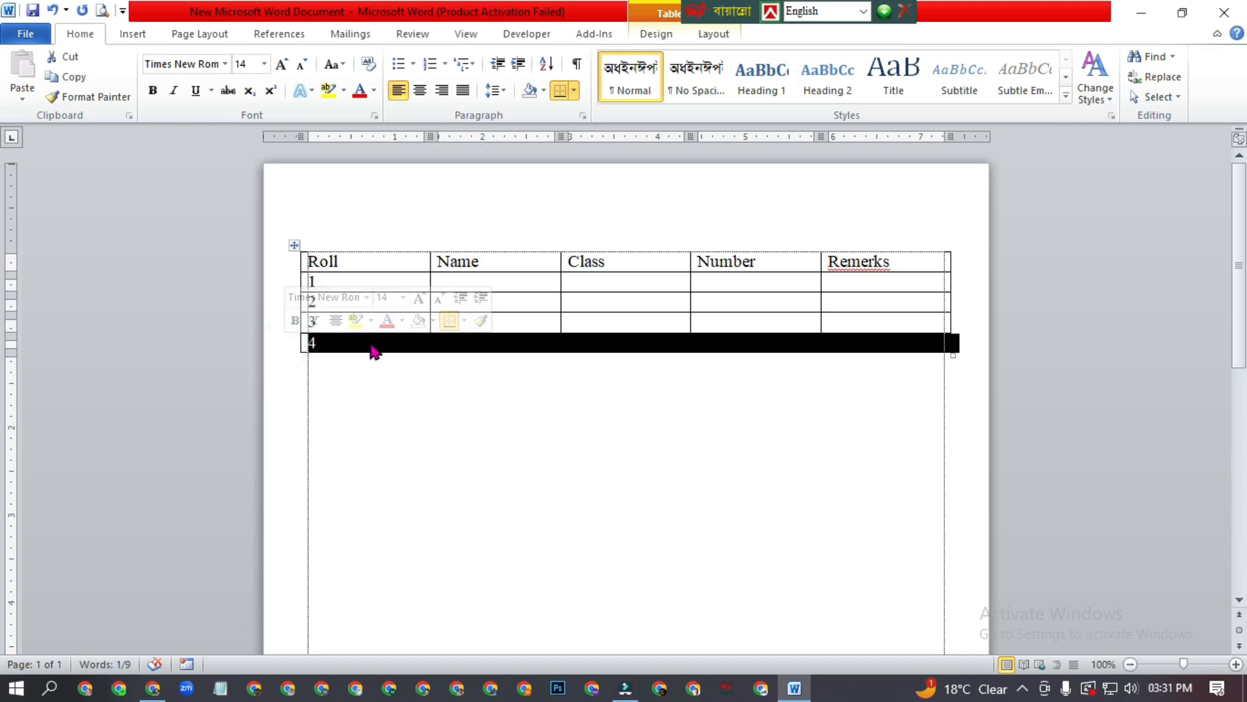
right_click(371, 345)
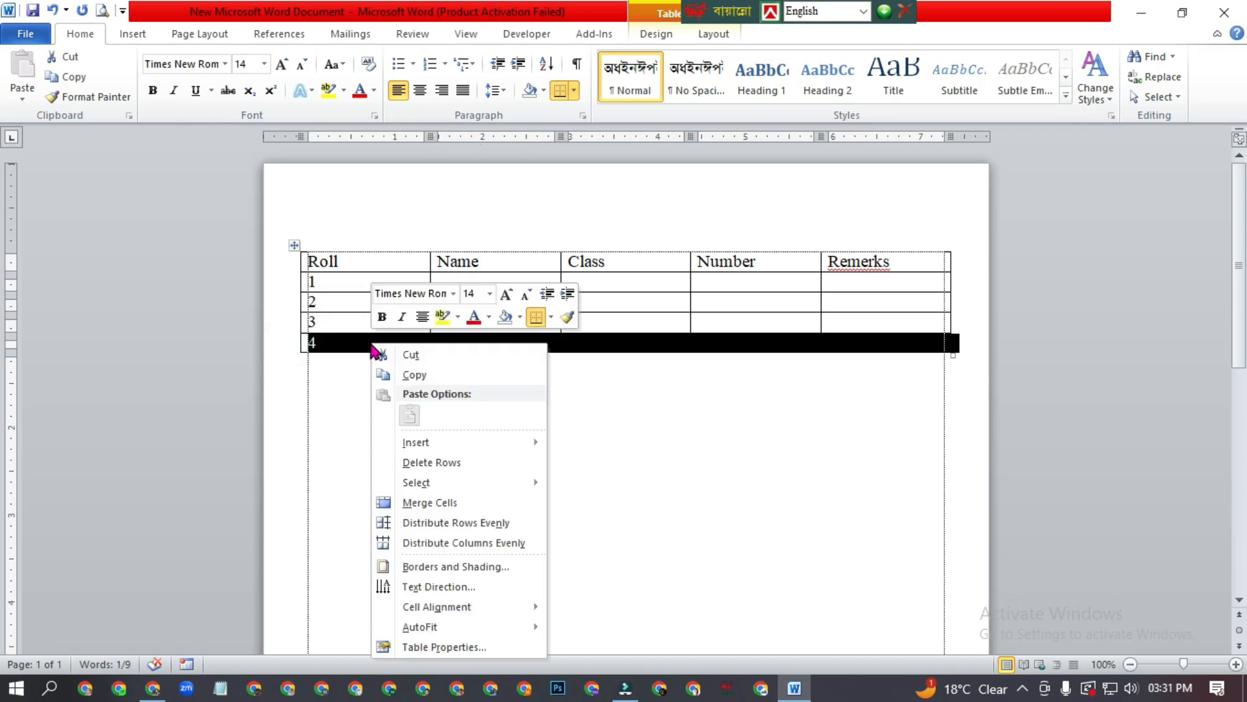
click(425, 444)
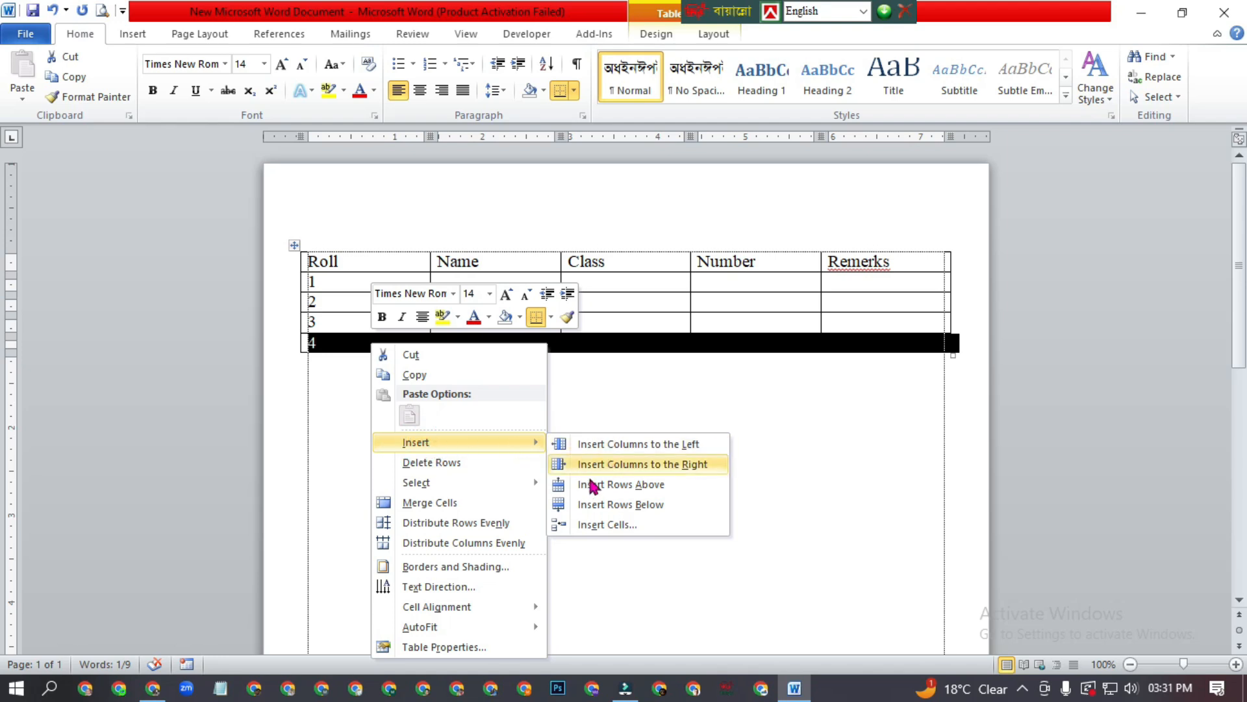
click(636, 506)
click(398, 343)
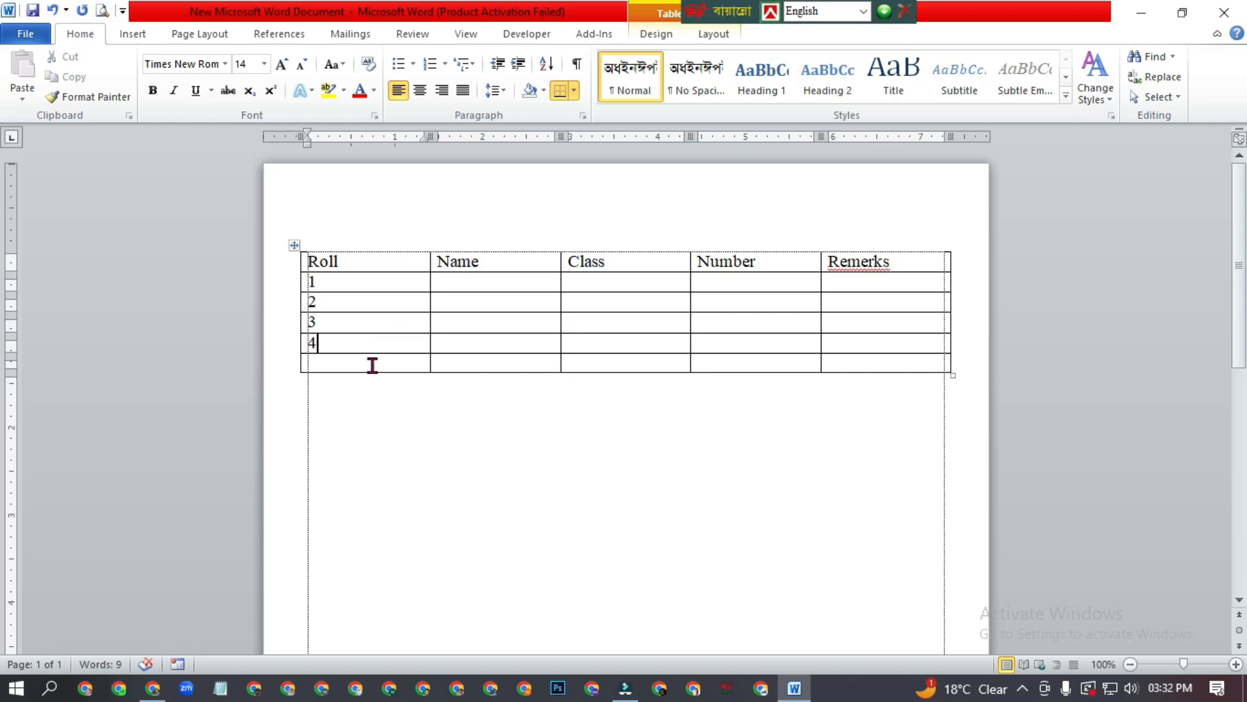
click(312, 365)
text(5)
- Extend the table with nine empty rows below roll 5, continuing from the last Remerks cell
click(481, 364)
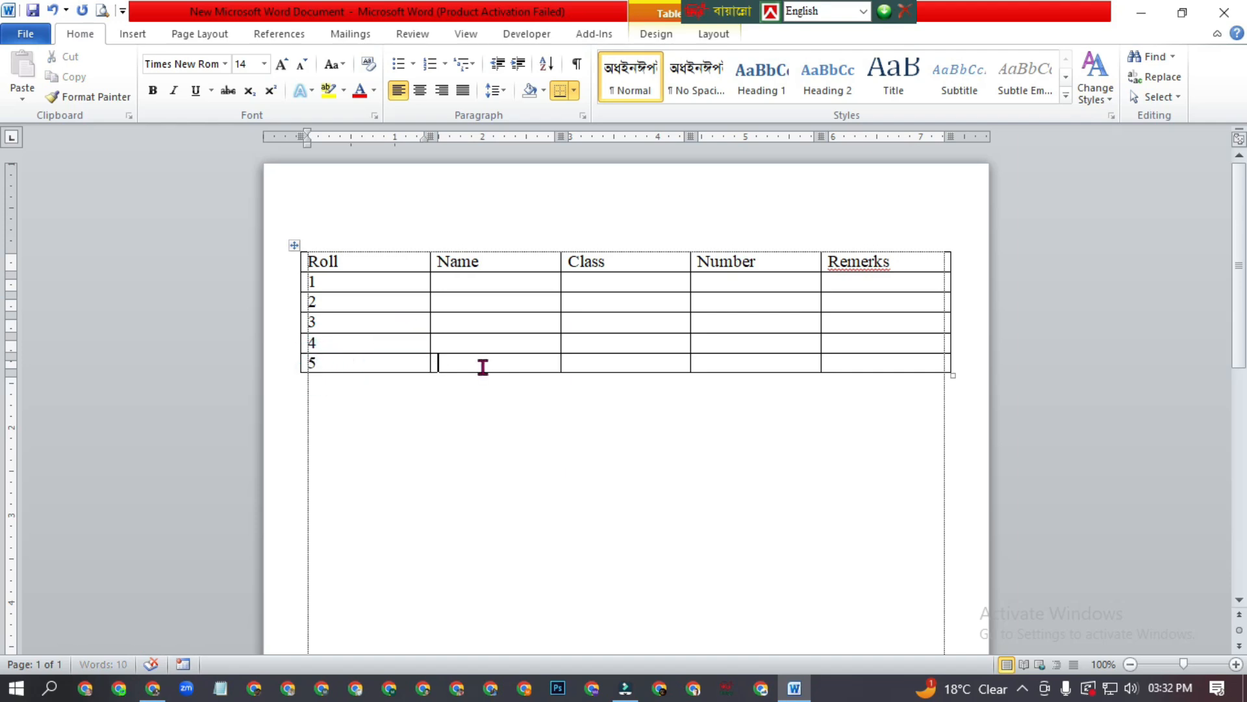
click(900, 363)
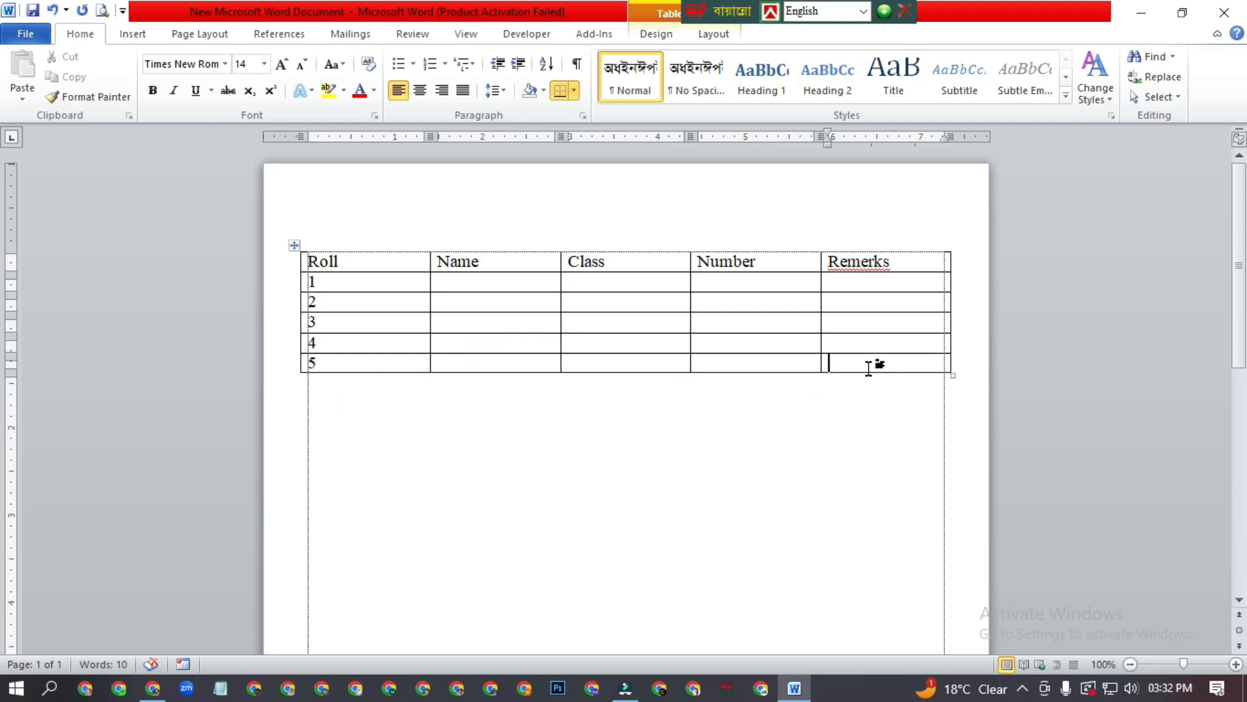
key(Tab)
key(Tab)
key(Tab)
key(Tab)
key(Tab)
key(Tab)
key(Tab)
key(Tab)
key(Tab)
key(Tab)
key(Tab)
key(Tab)
key(Tab)
key(Tab)
key(Tab)
key(Tab)
key(Tab)
key(Tab)
key(Tab)
key(Tab)
key(Tab)
key(Tab)
key(Tab)
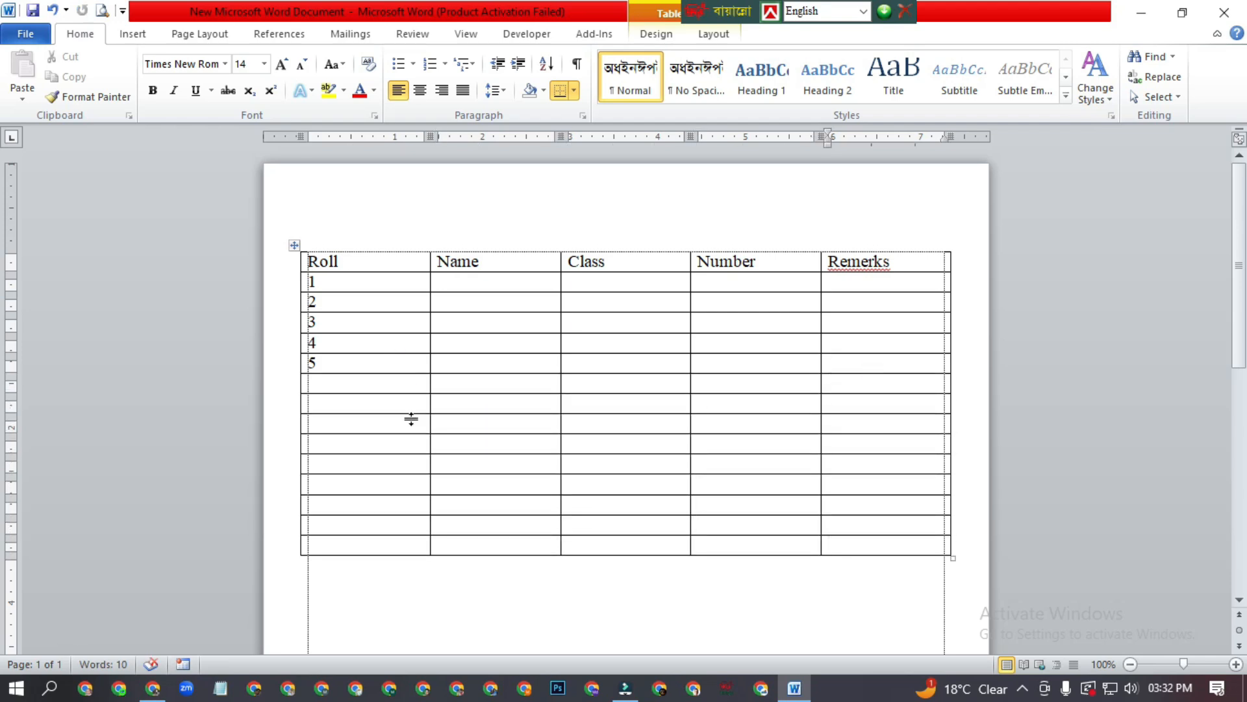
- Enter the roll numbers 6, 7 and 8 in the Roll column below 5
click(343, 387)
text(6)
key(Down)
text(7)
key(Down)
text(8)
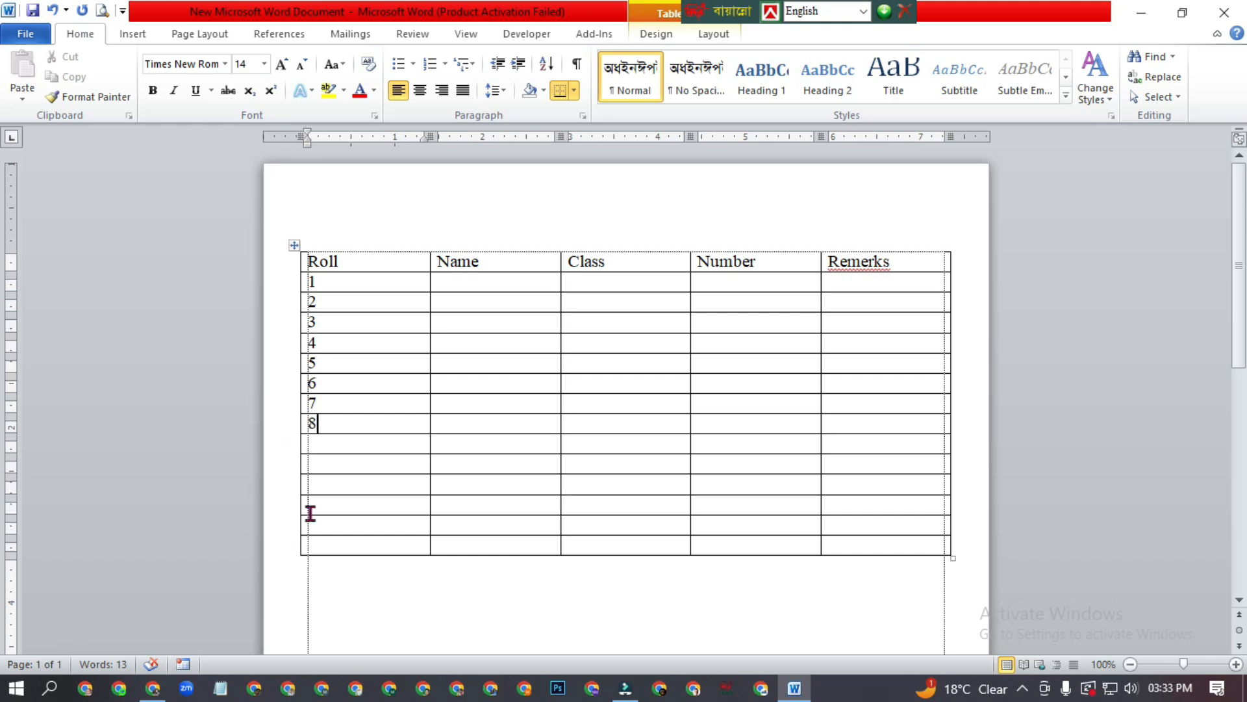
- Delete the last three empty rows of the table and the empty row directly below roll 8
drag(284, 514, 284, 555)
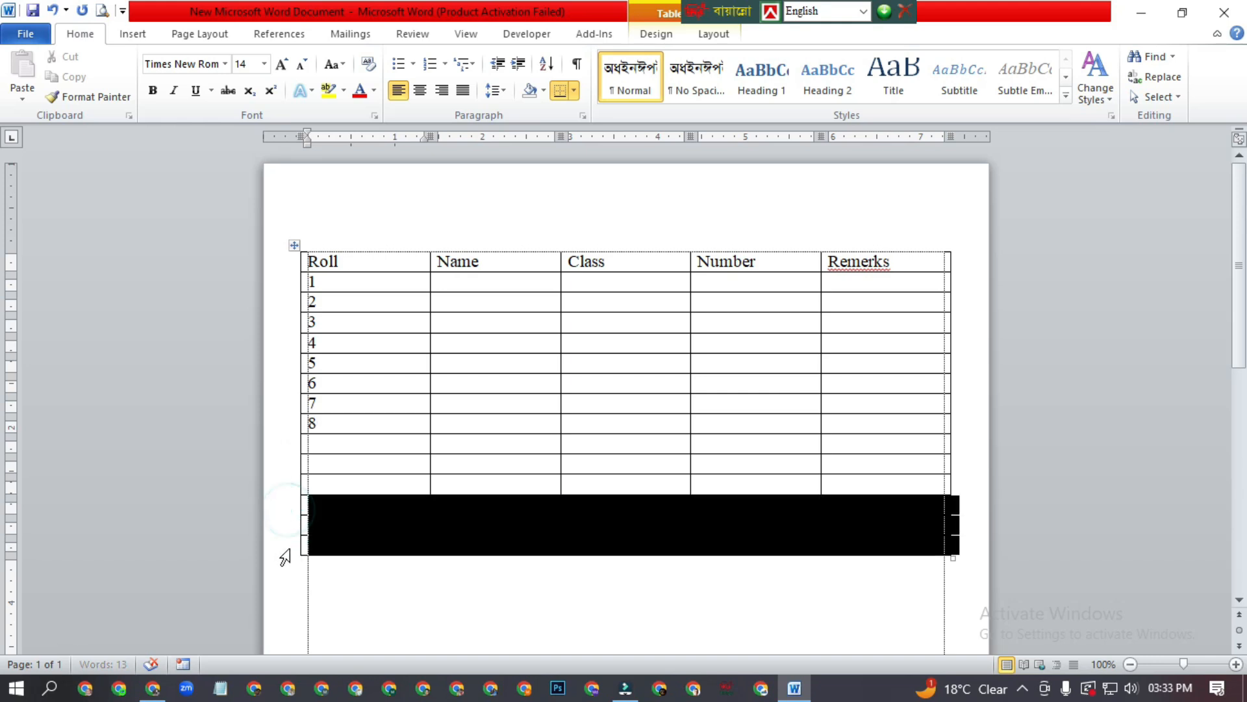
right_click(565, 528)
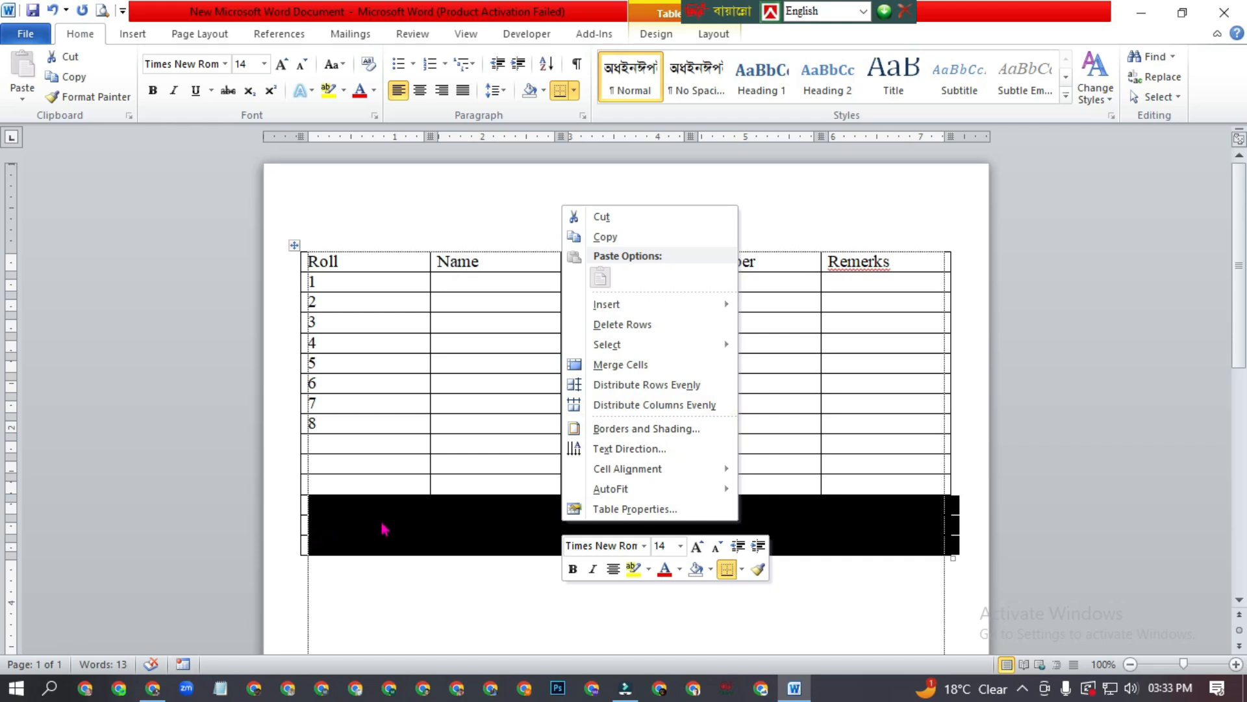
click(622, 324)
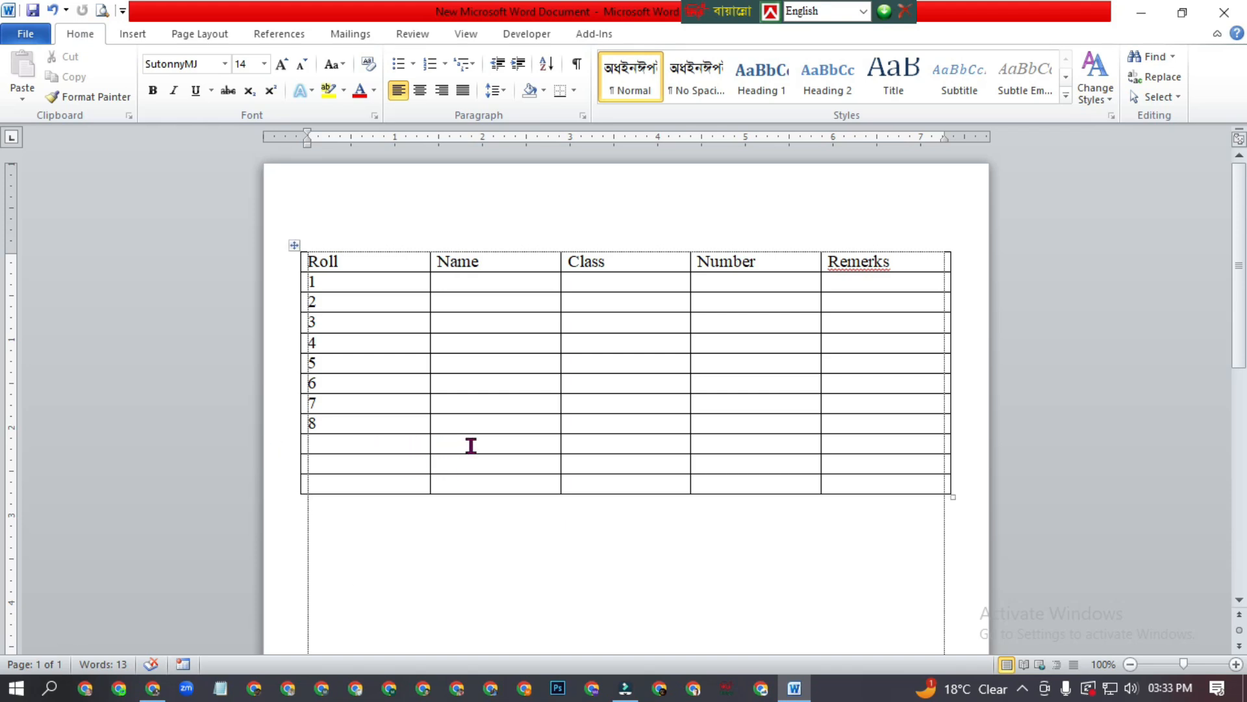
click(288, 447)
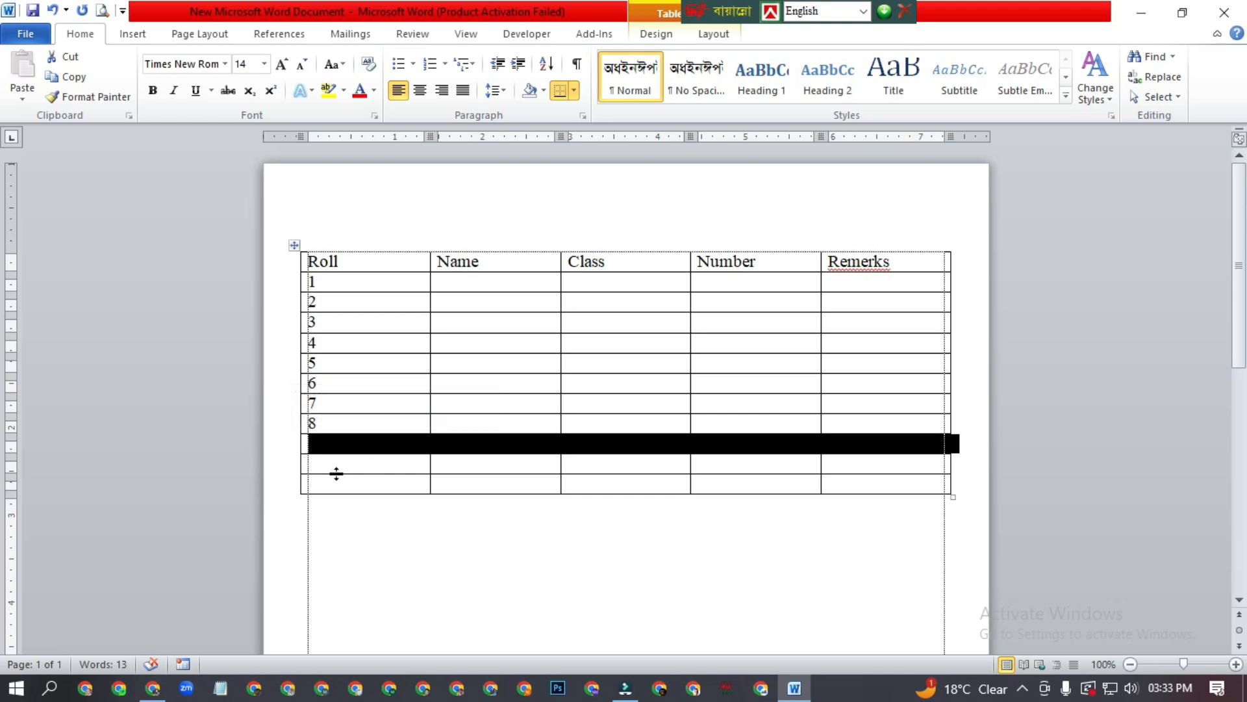
right_click(370, 451)
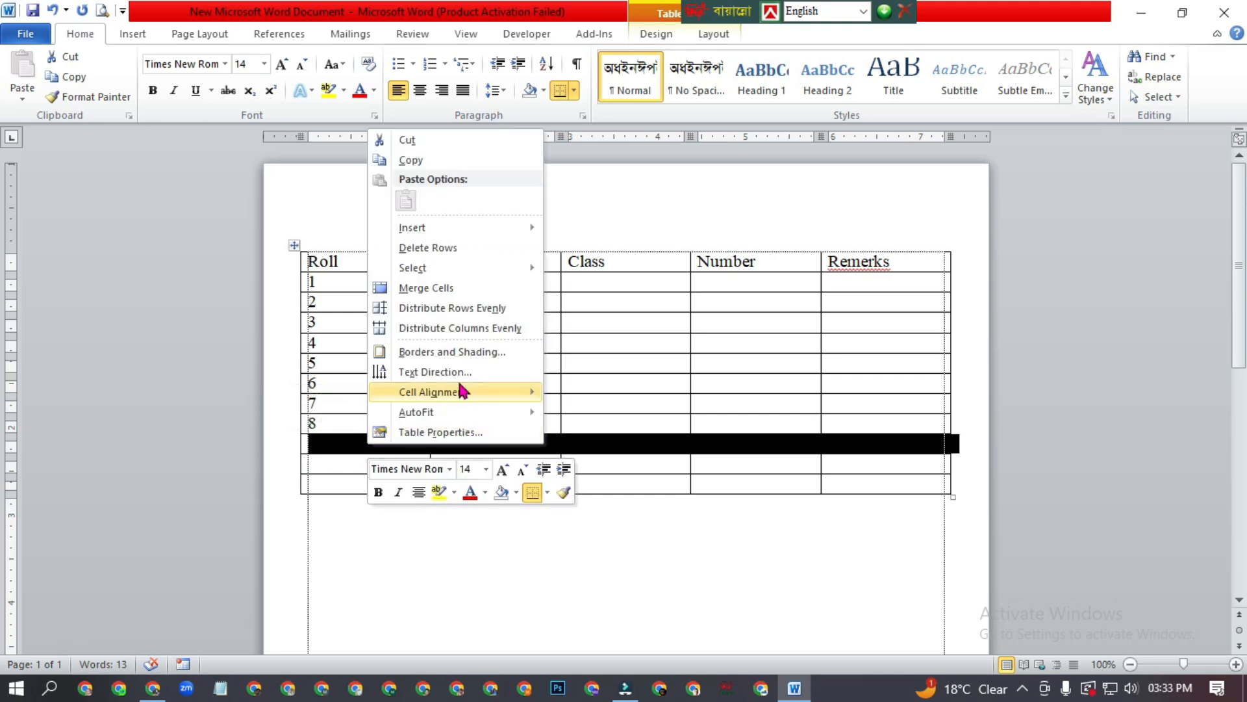
click(431, 249)
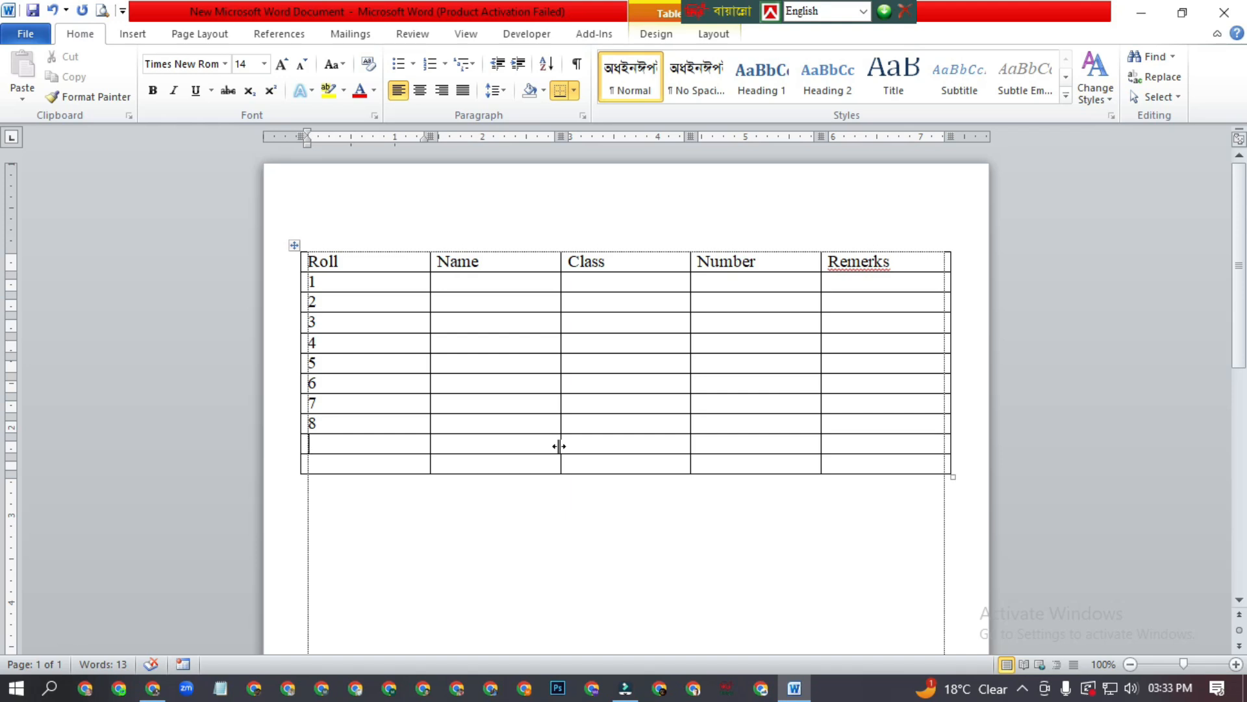
- Insert a column between Class and Number and give it the heading Area
click(719, 381)
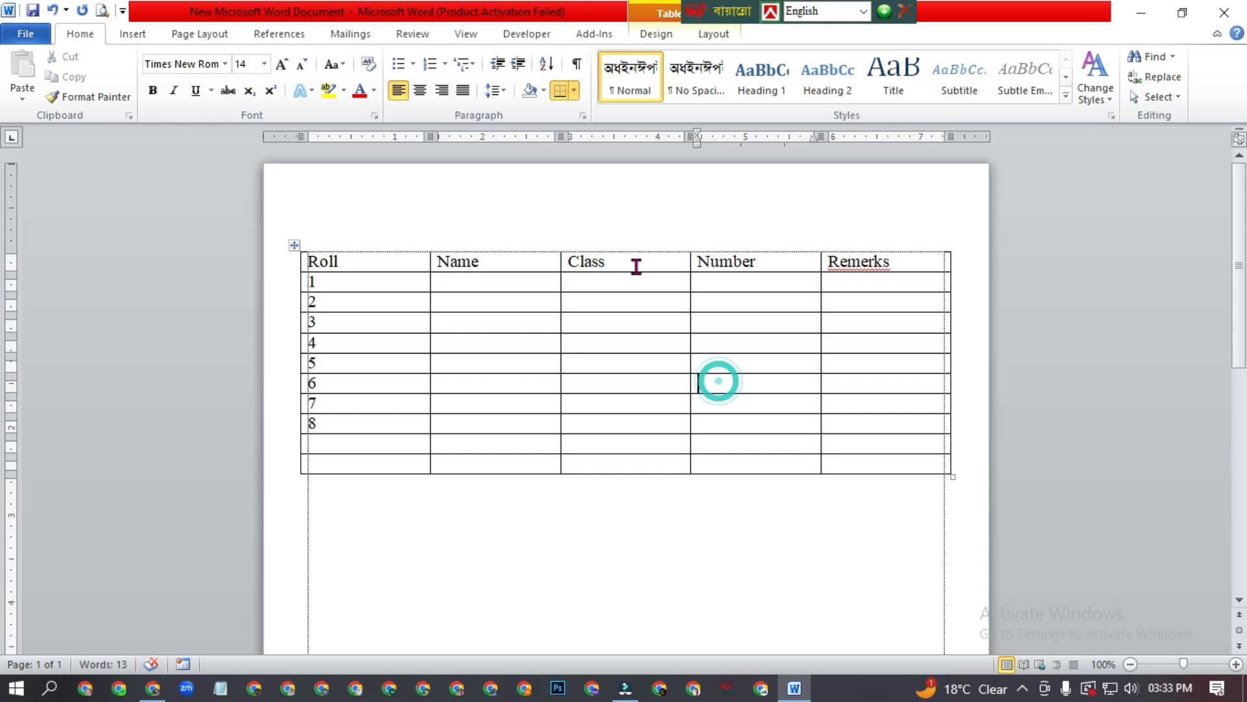
click(601, 235)
click(760, 234)
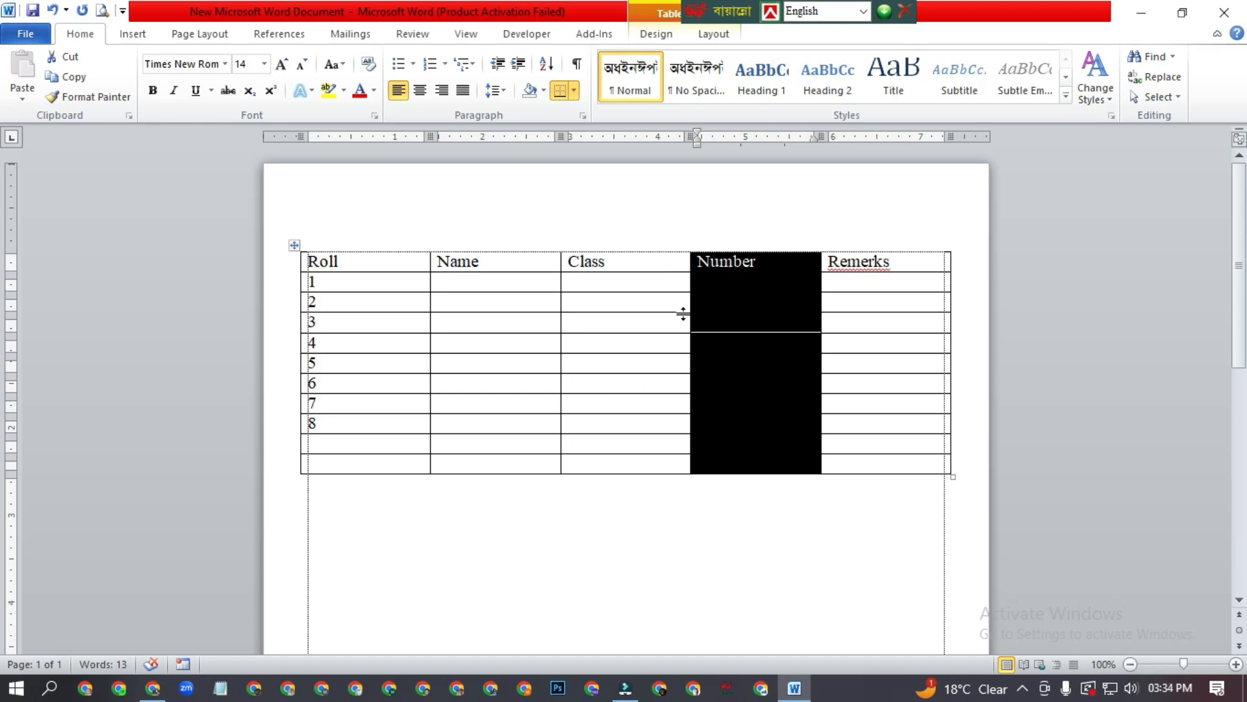
right_click(738, 267)
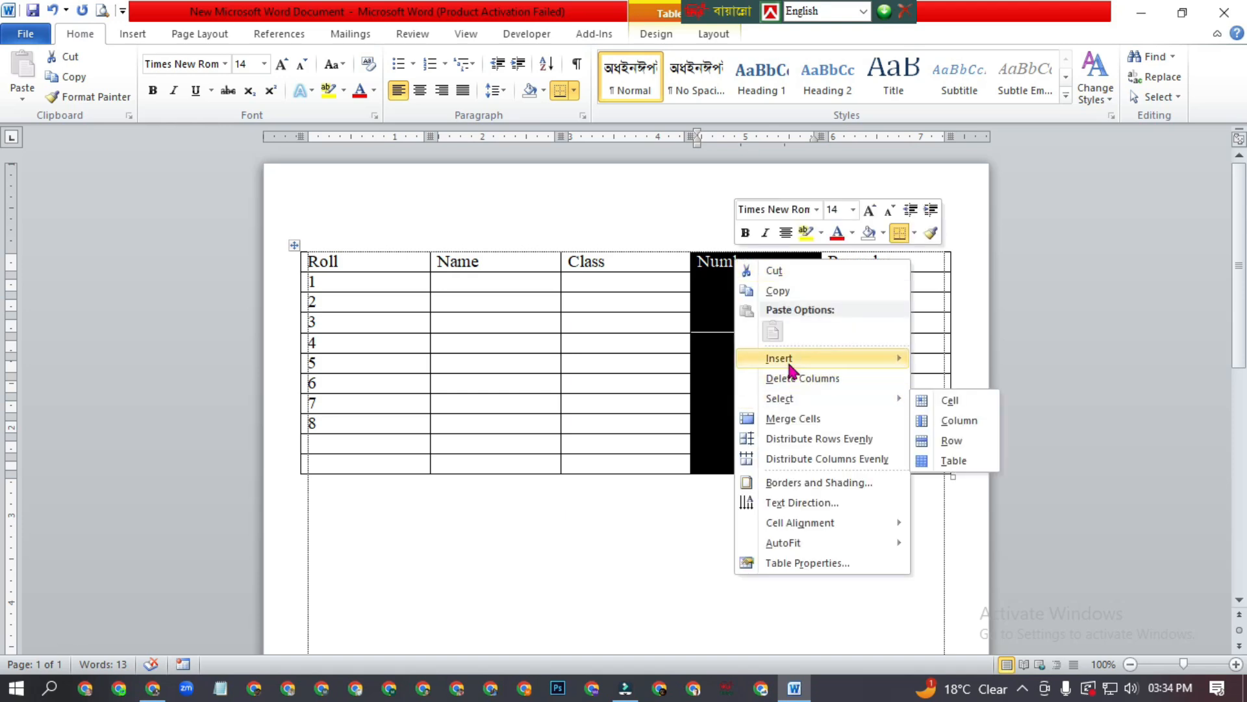
mouse_move(792, 366)
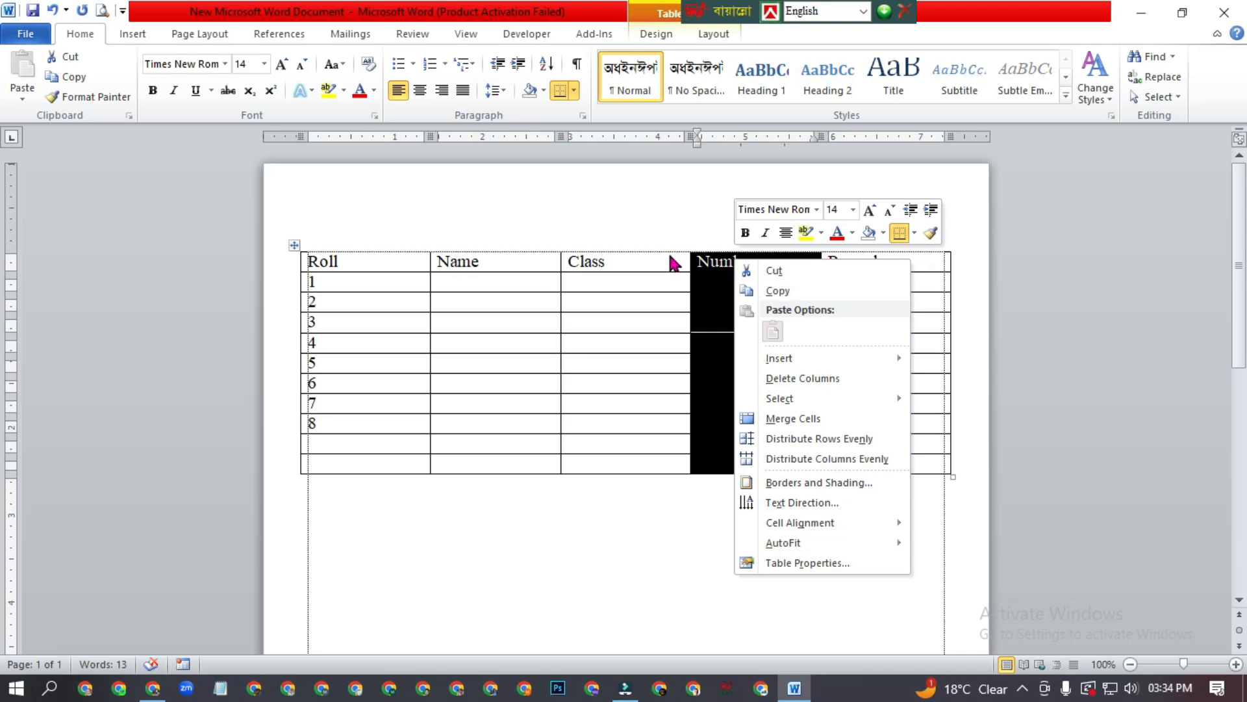
mouse_move(799, 360)
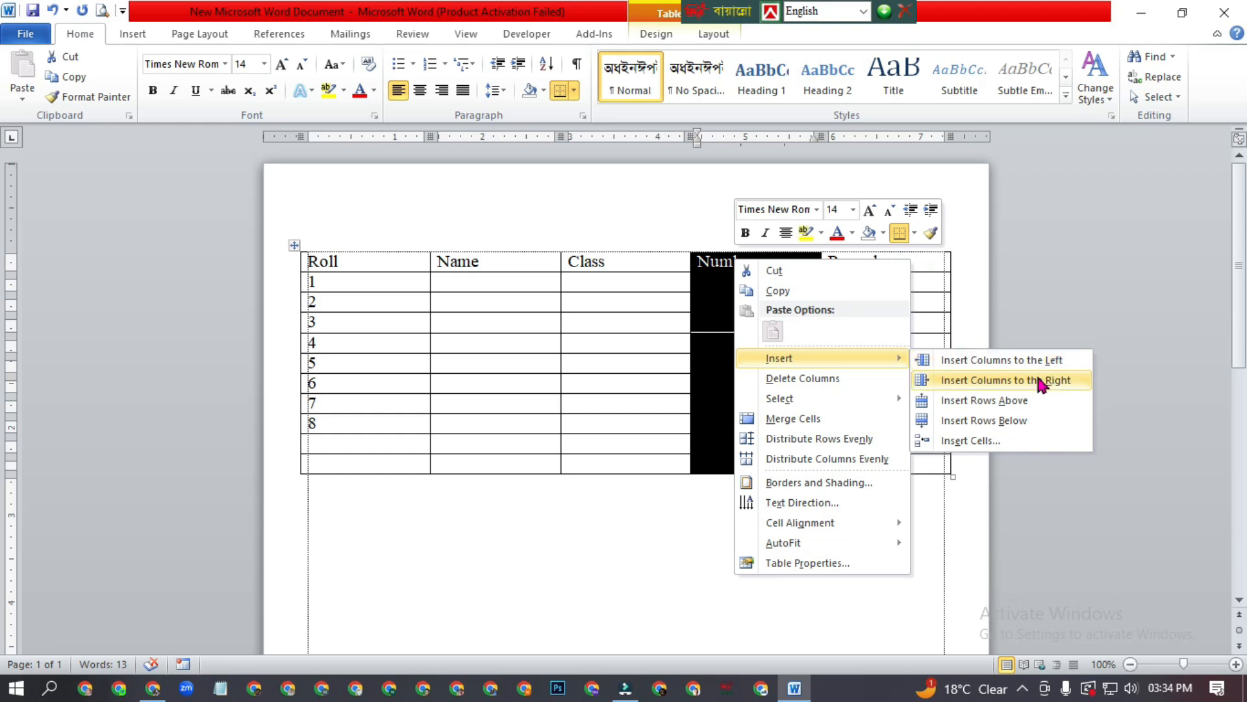
click(974, 365)
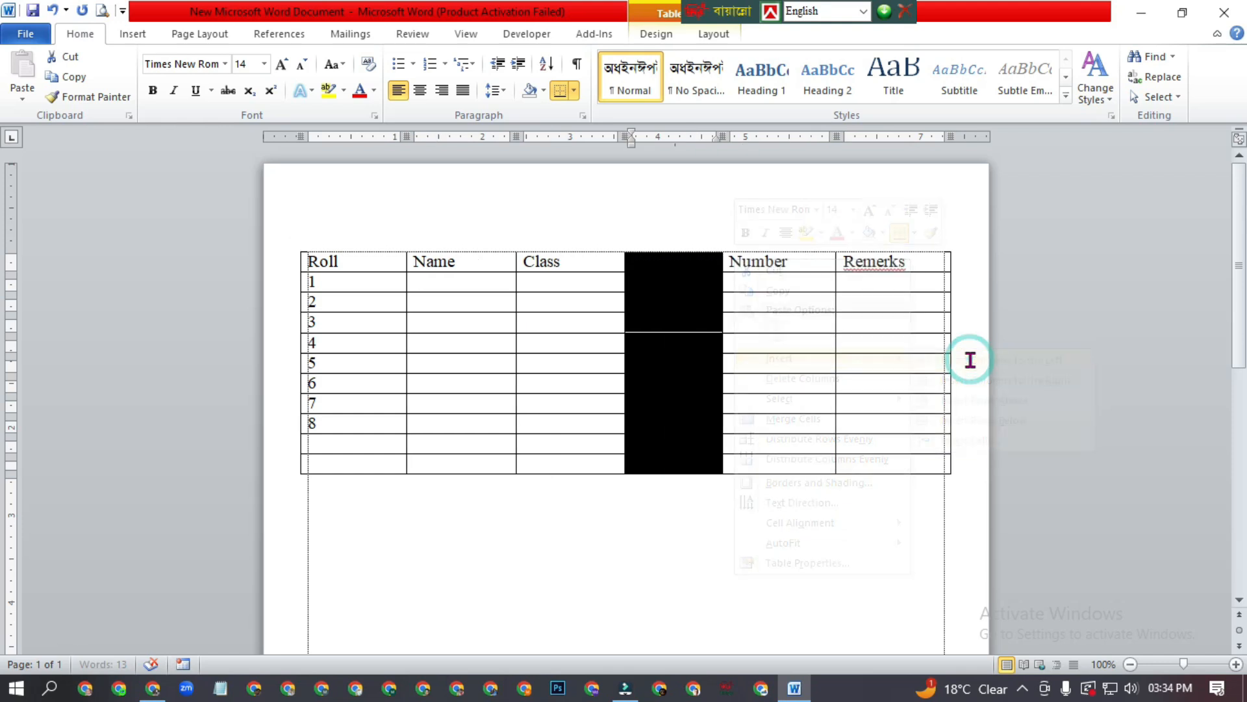
click(584, 306)
click(672, 258)
text(Area)
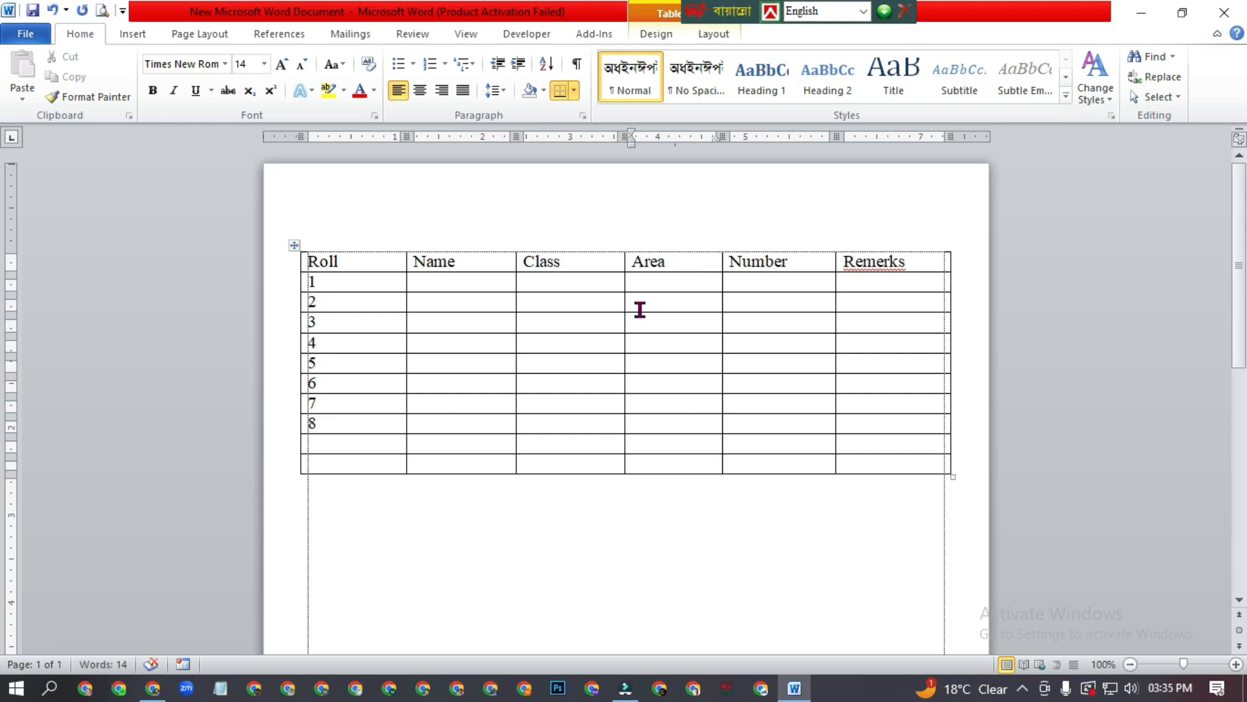
- Delete the Area column from the table
click(688, 379)
click(653, 249)
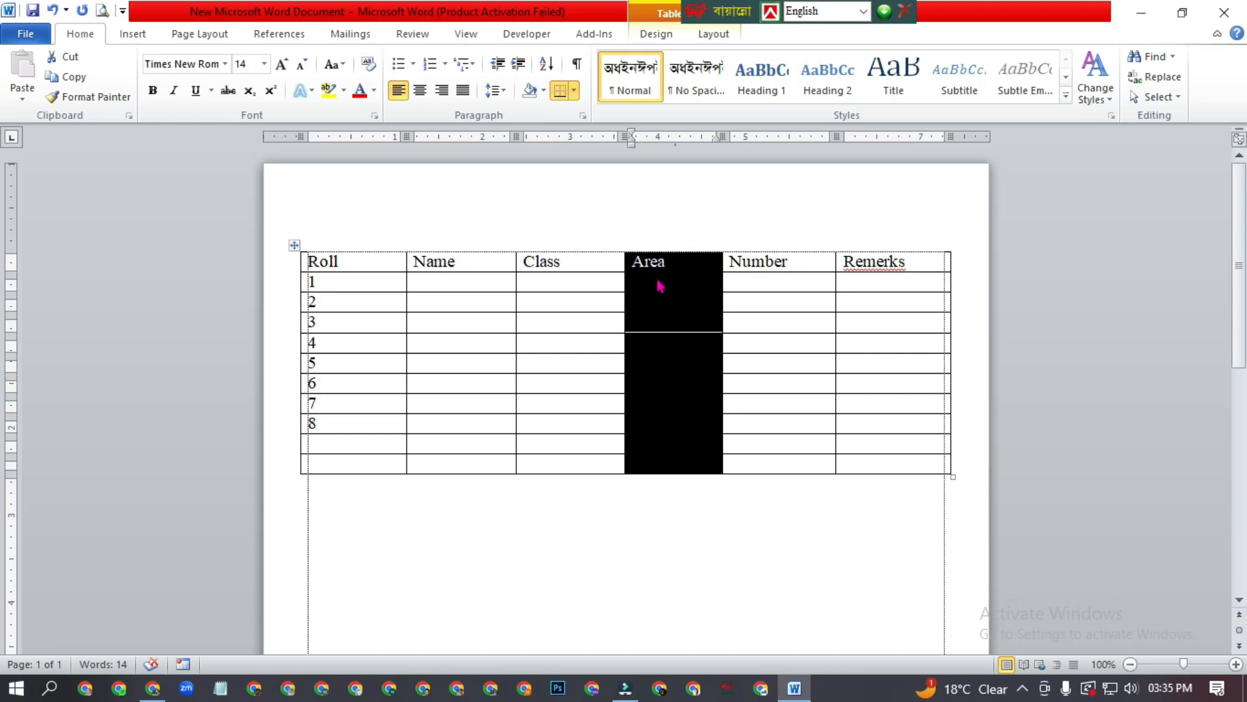
right_click(656, 280)
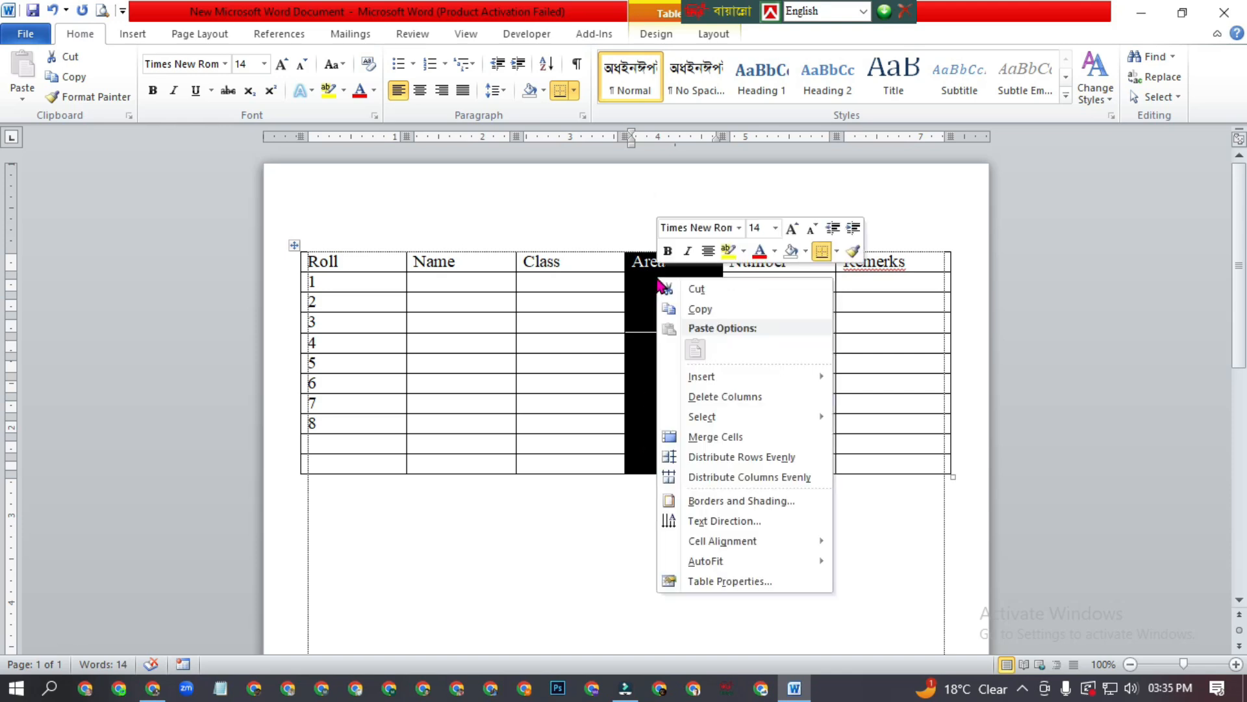
click(723, 395)
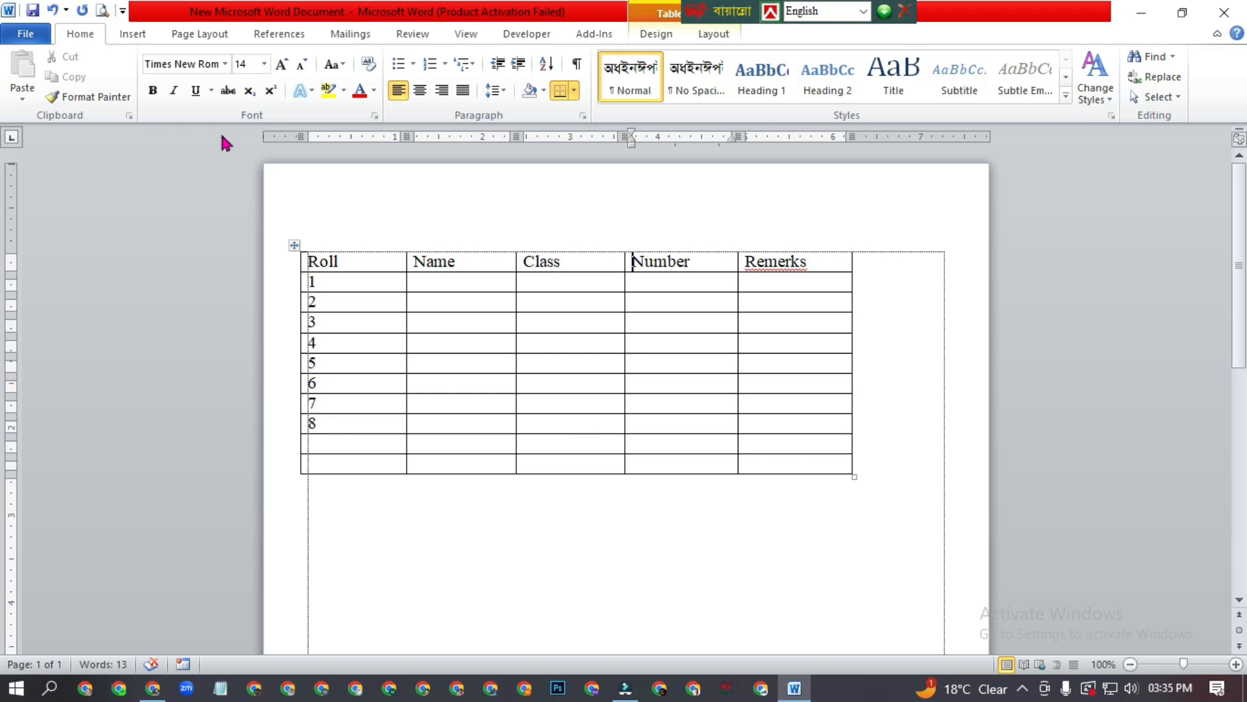
- Insert a nested table of ten columns and eight rows inside the Number heading cell
click(133, 34)
click(146, 92)
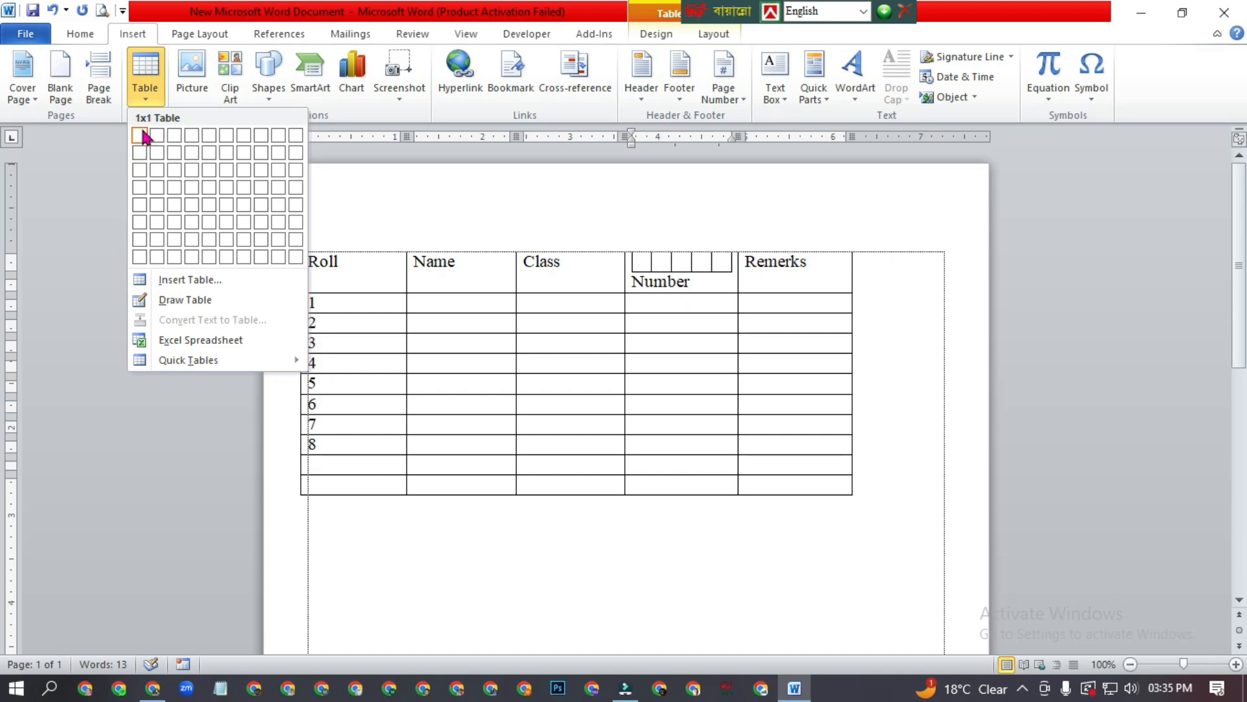
click(303, 259)
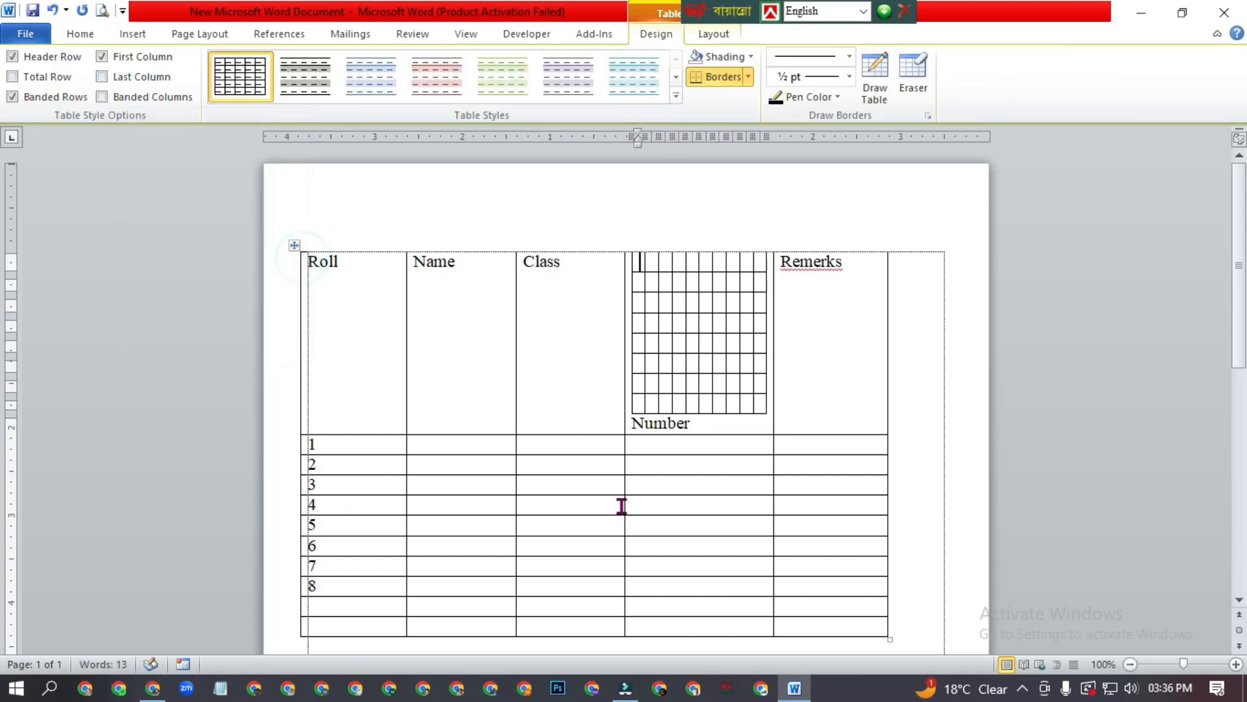
click(816, 400)
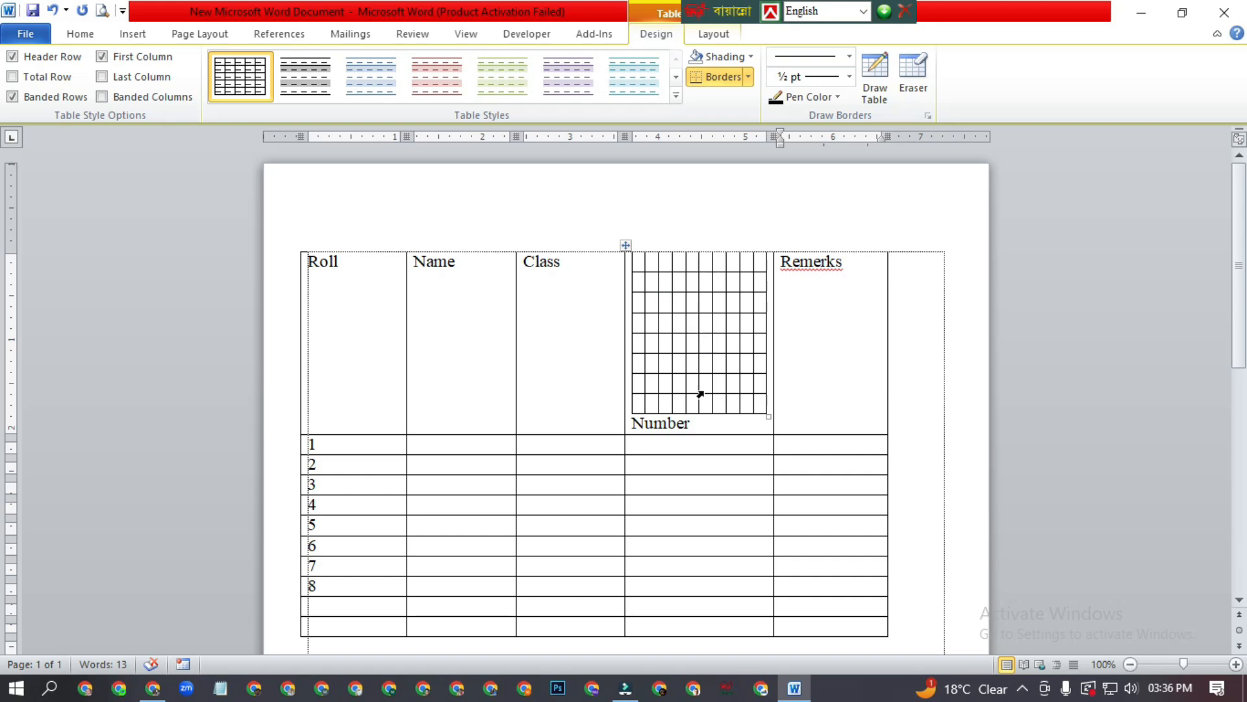
click(663, 402)
click(654, 384)
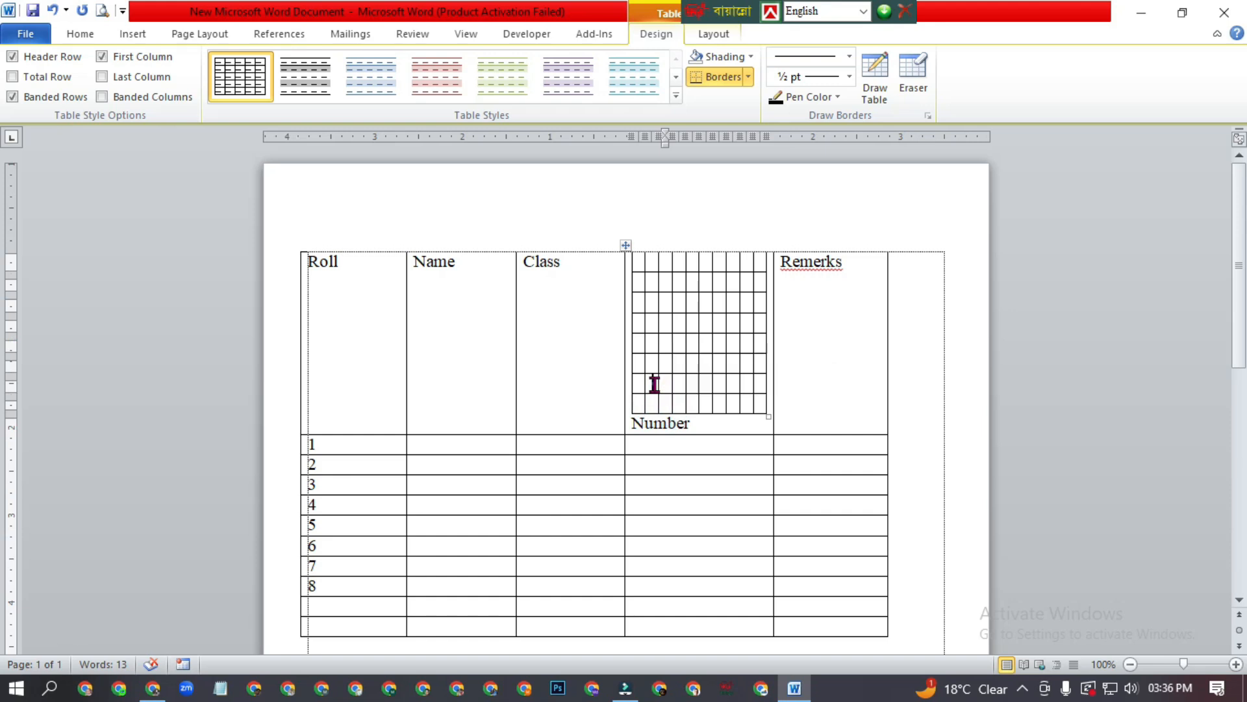
- Delete the nested table inside the Number heading cell
click(651, 342)
click(650, 300)
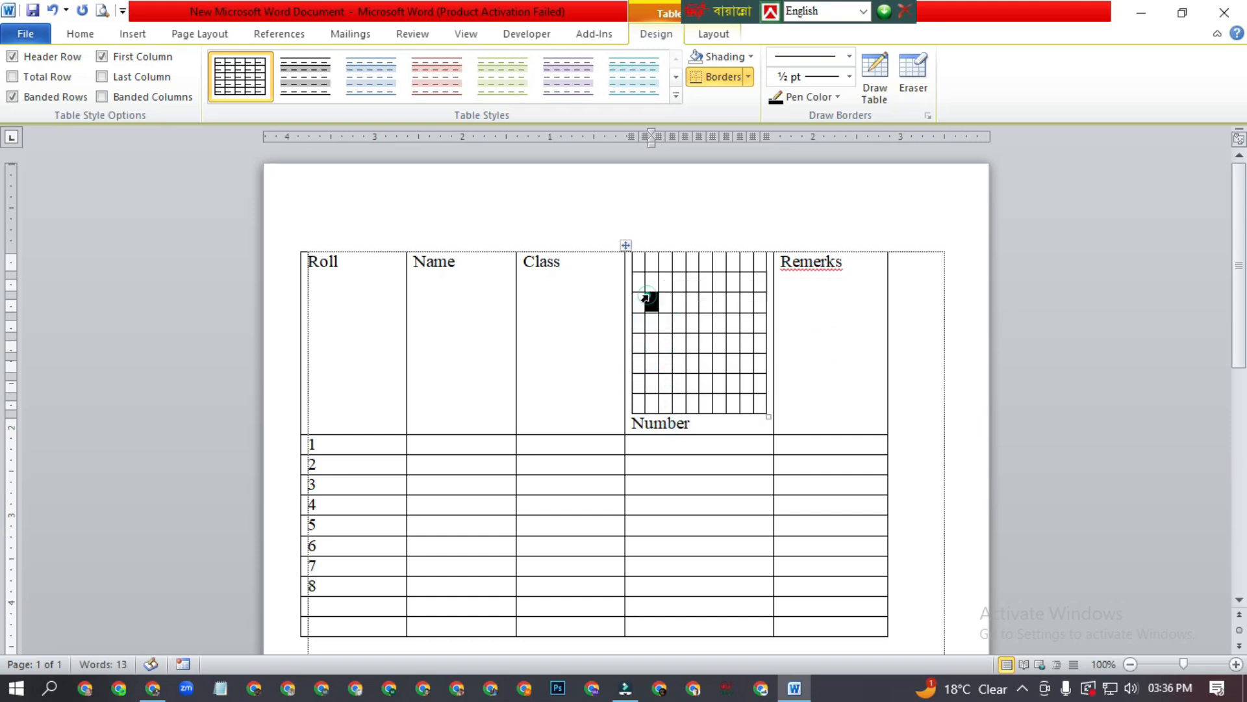
click(637, 261)
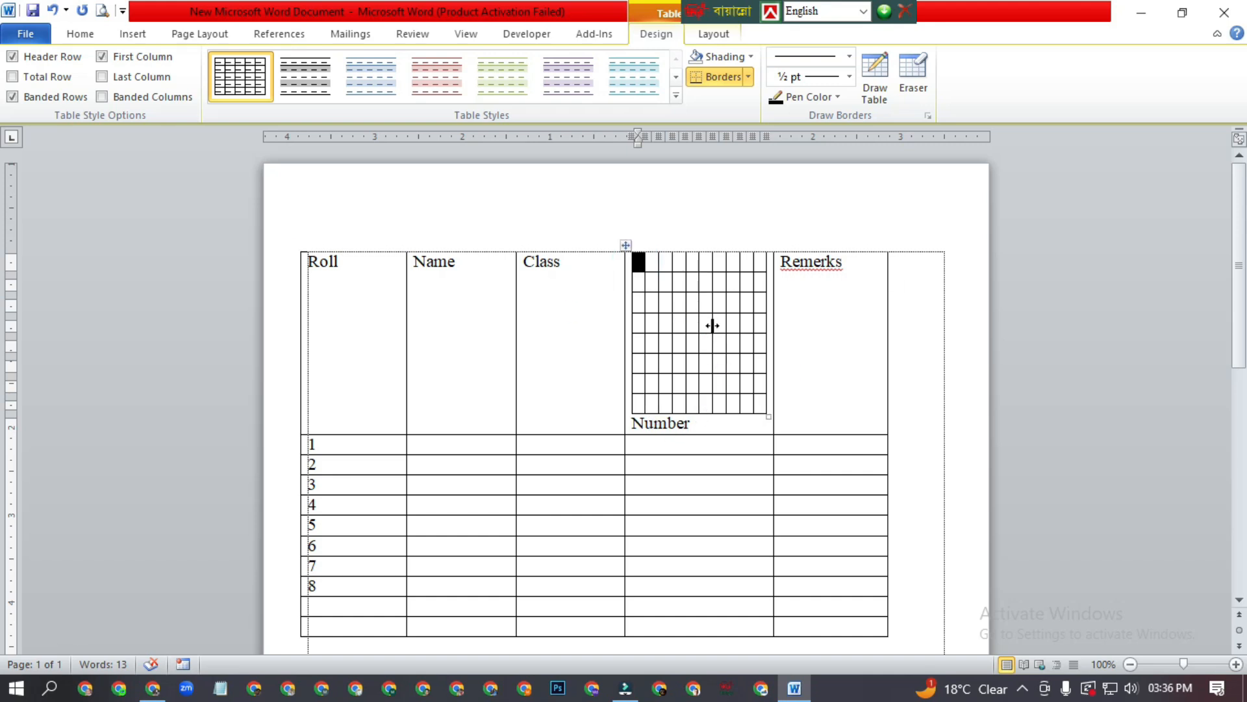
right_click(625, 244)
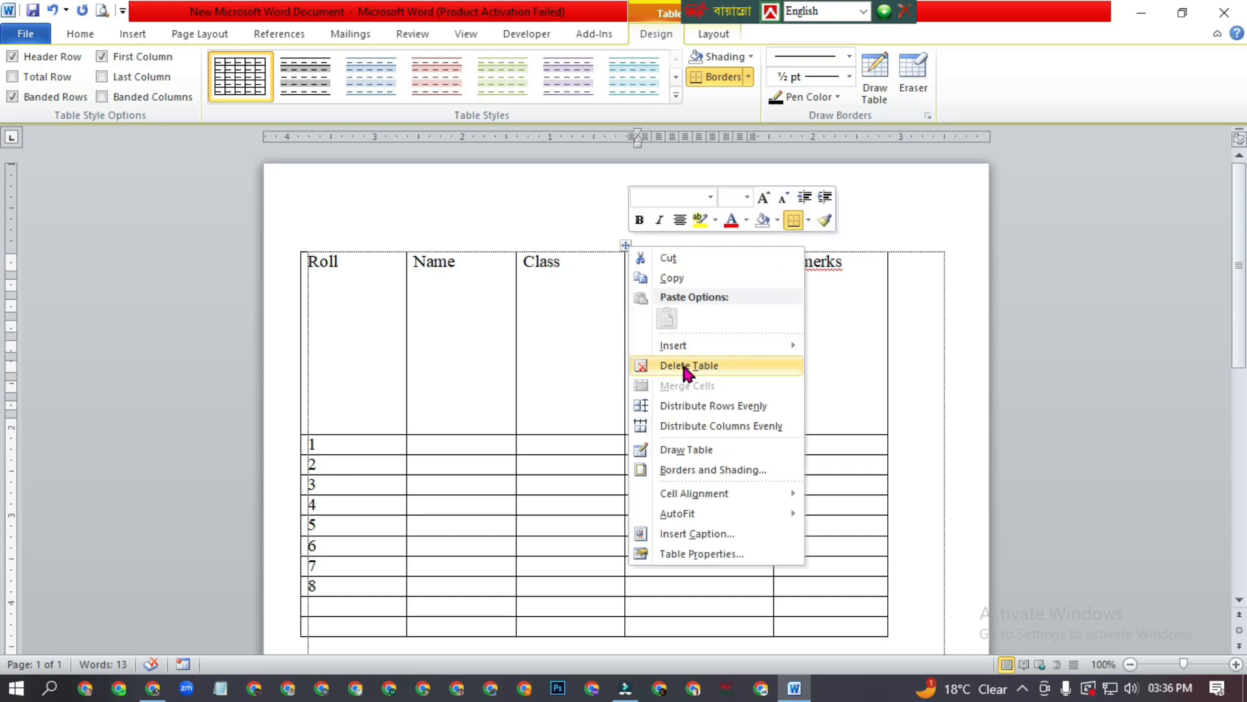
click(680, 365)
click(705, 387)
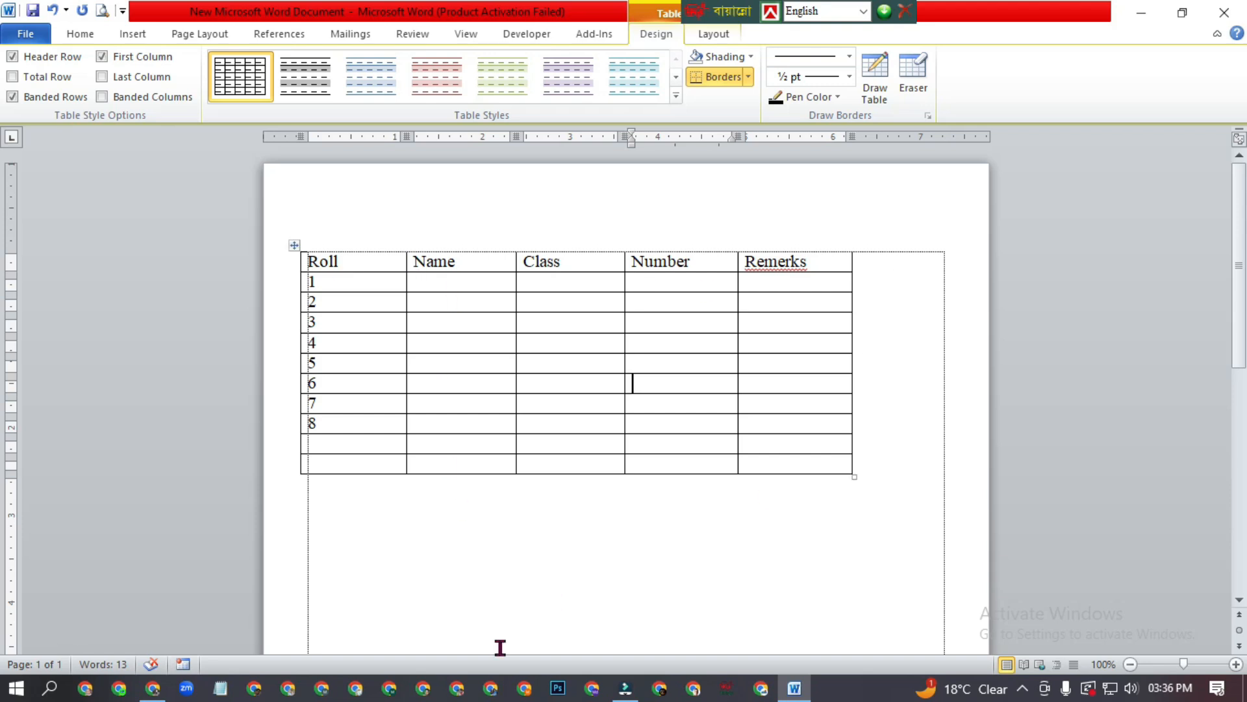
- Place the insertion point in the blank area of the page a few lines below the table
click(132, 34)
click(144, 99)
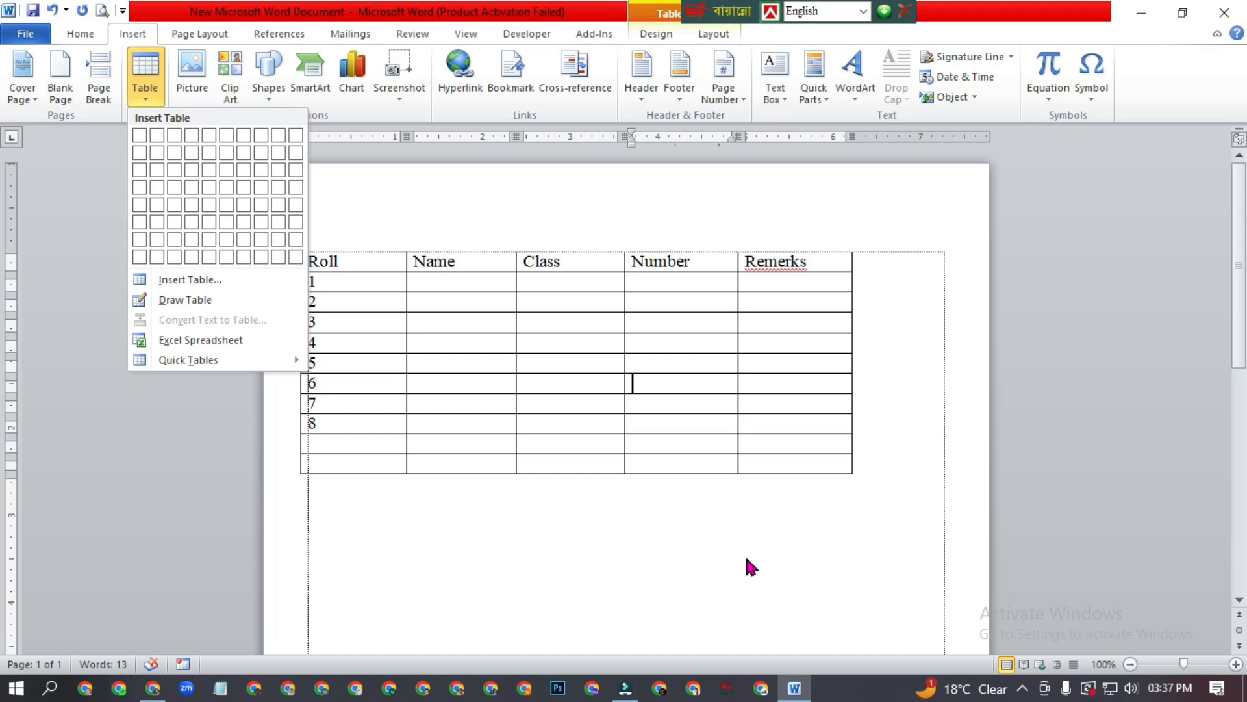
click(606, 610)
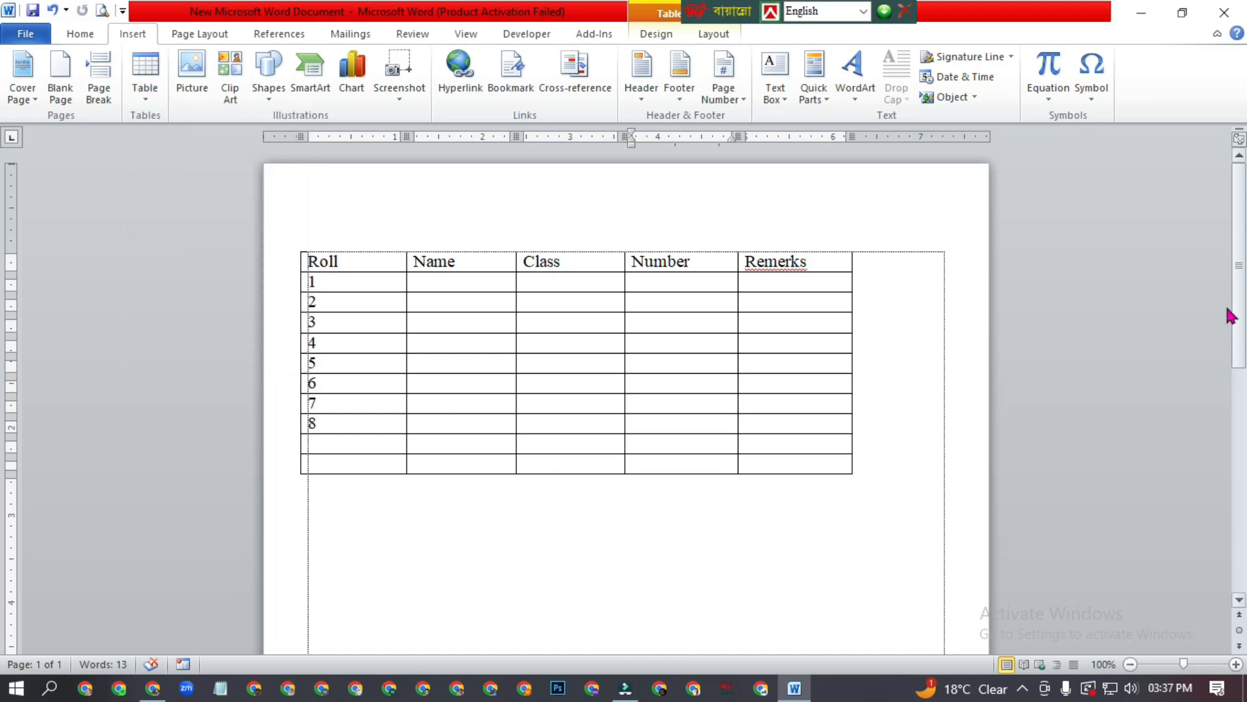
scroll(1239, 245, down, 4)
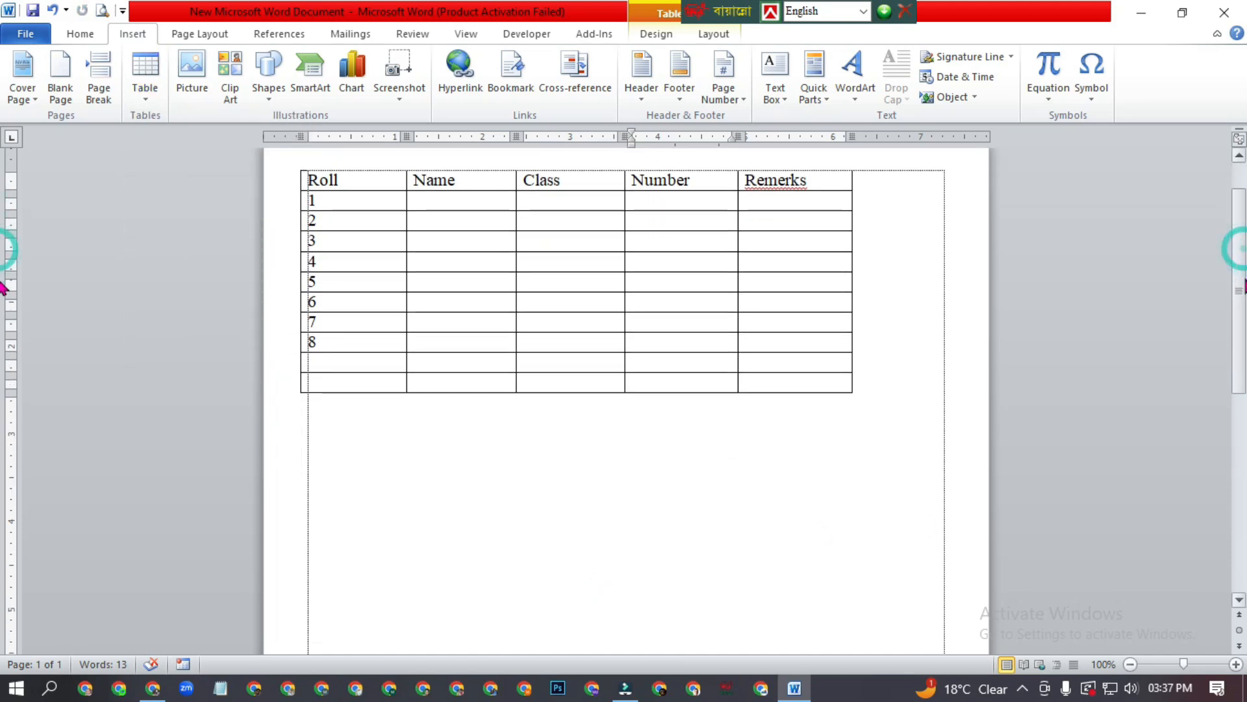
double_click(309, 445)
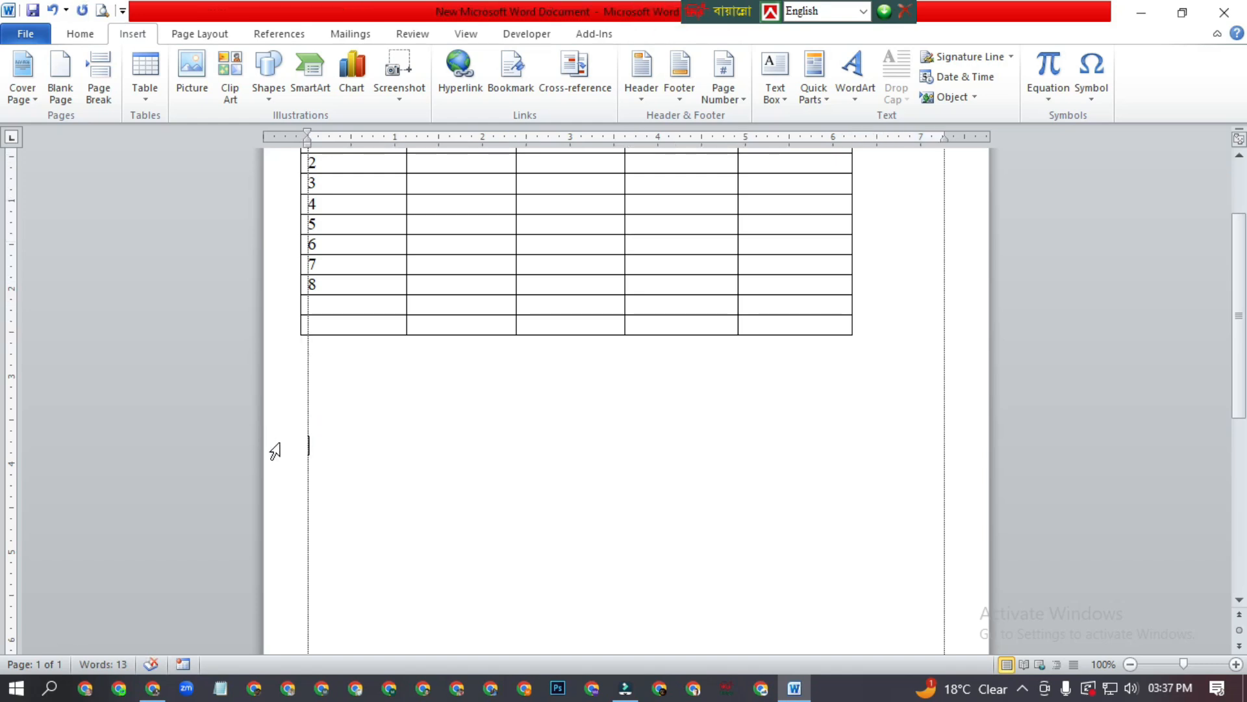
click(310, 445)
- Insert a second table at the insertion point, with 12 columns and enough rows to run onto a third page
click(146, 94)
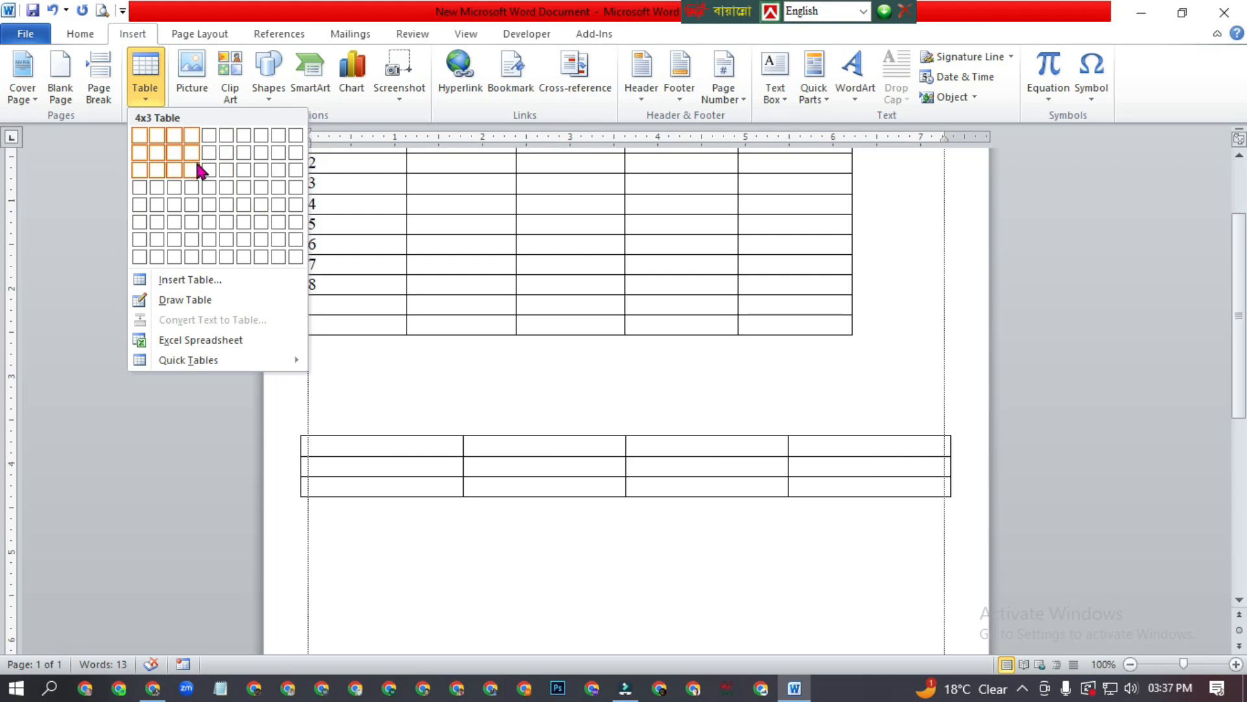
click(187, 281)
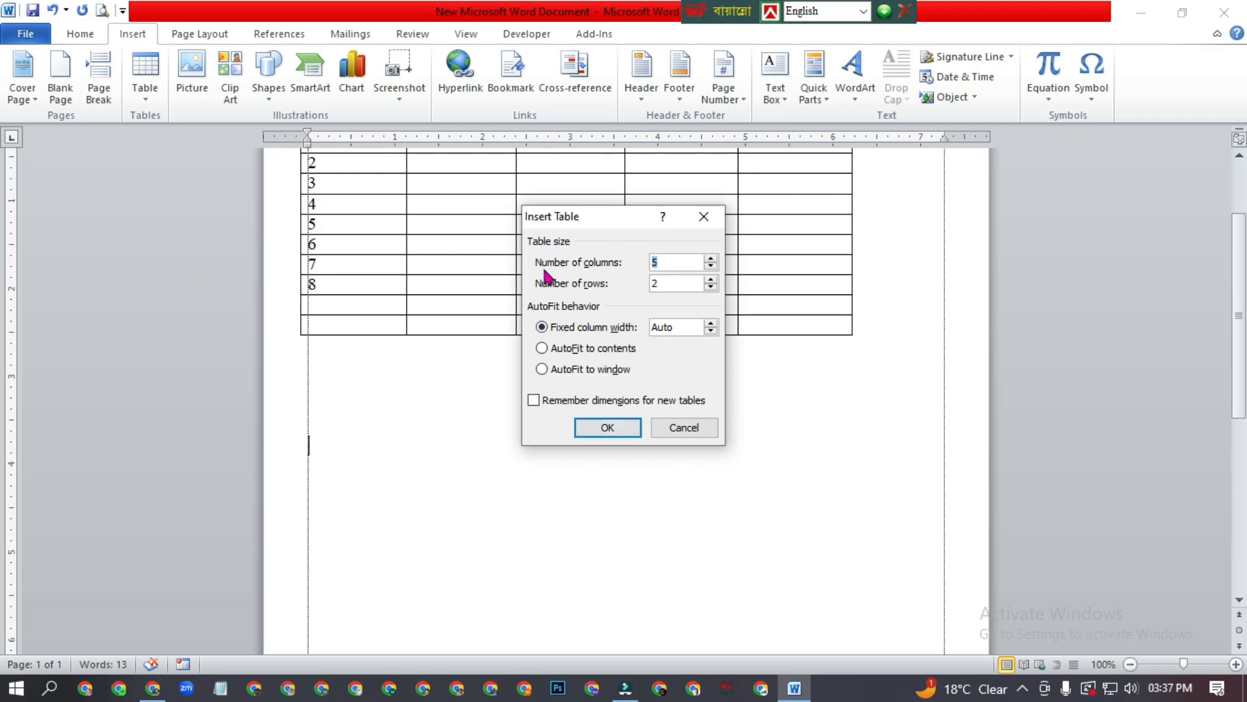
click(711, 264)
click(711, 258)
click(711, 258)
click(711, 258)
click(711, 258)
click(711, 259)
click(712, 259)
click(711, 259)
click(711, 259)
click(670, 283)
click(711, 279)
click(712, 280)
click(711, 287)
click(711, 287)
click(712, 287)
click(672, 286)
click(613, 426)
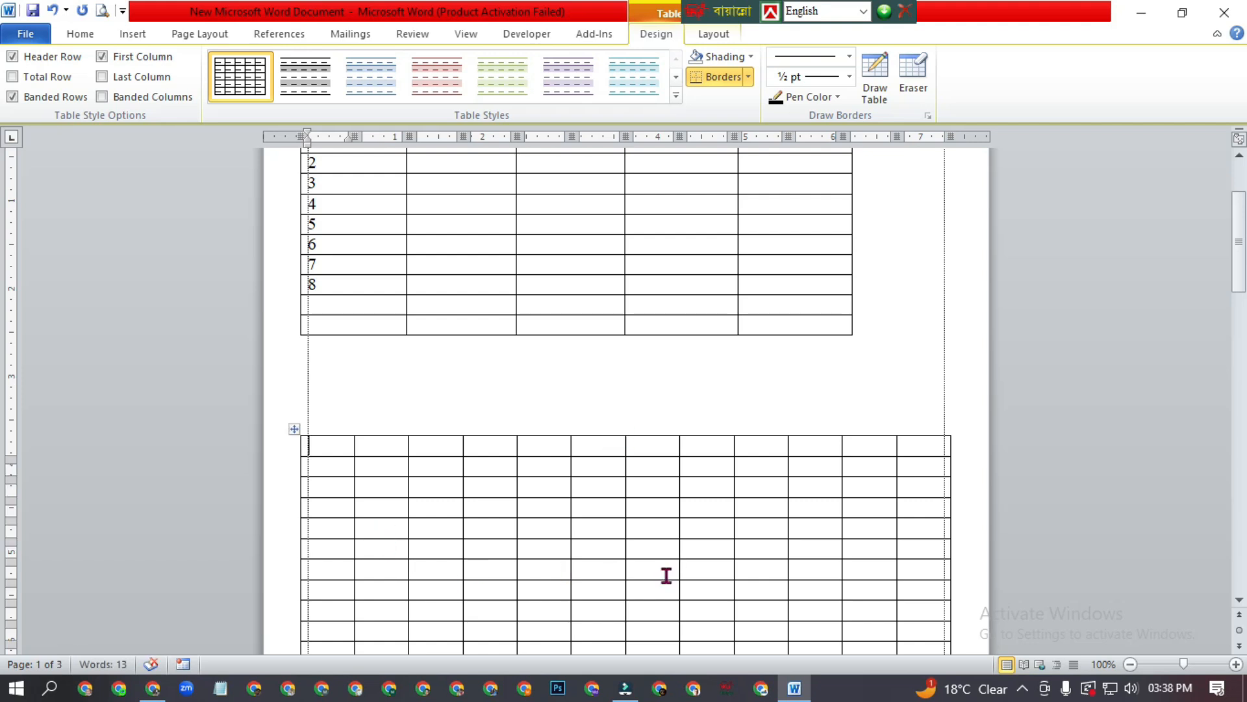
click(1242, 230)
mouse_move(1242, 231)
mouse_down()
mouse_move(1241, 555)
mouse_move(1242, 203)
mouse_move(1243, 218)
mouse_up()
click(133, 34)
click(145, 78)
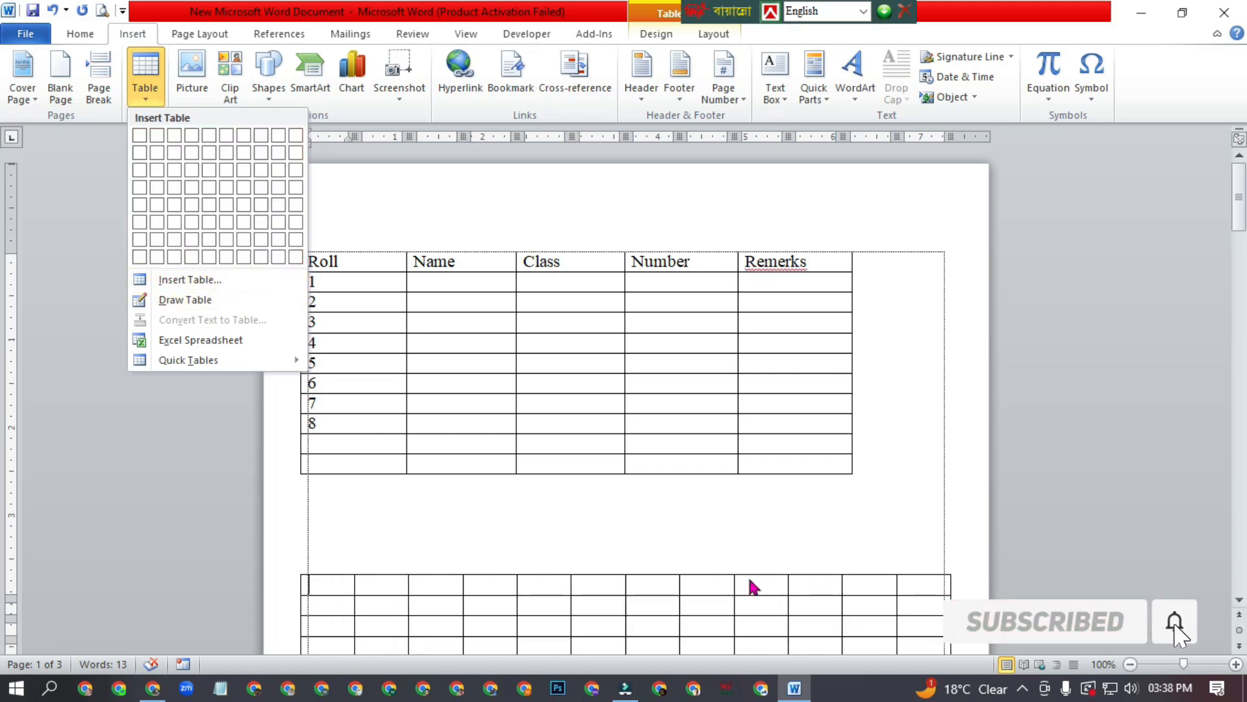
click(743, 538)
- Widen the Name column of the first table at both borders, leaving the Roll and Class columns just wide enough for their headings
mouse_move(1246, 203)
mouse_down()
mouse_move(1246, 257)
mouse_move(1246, 208)
mouse_up()
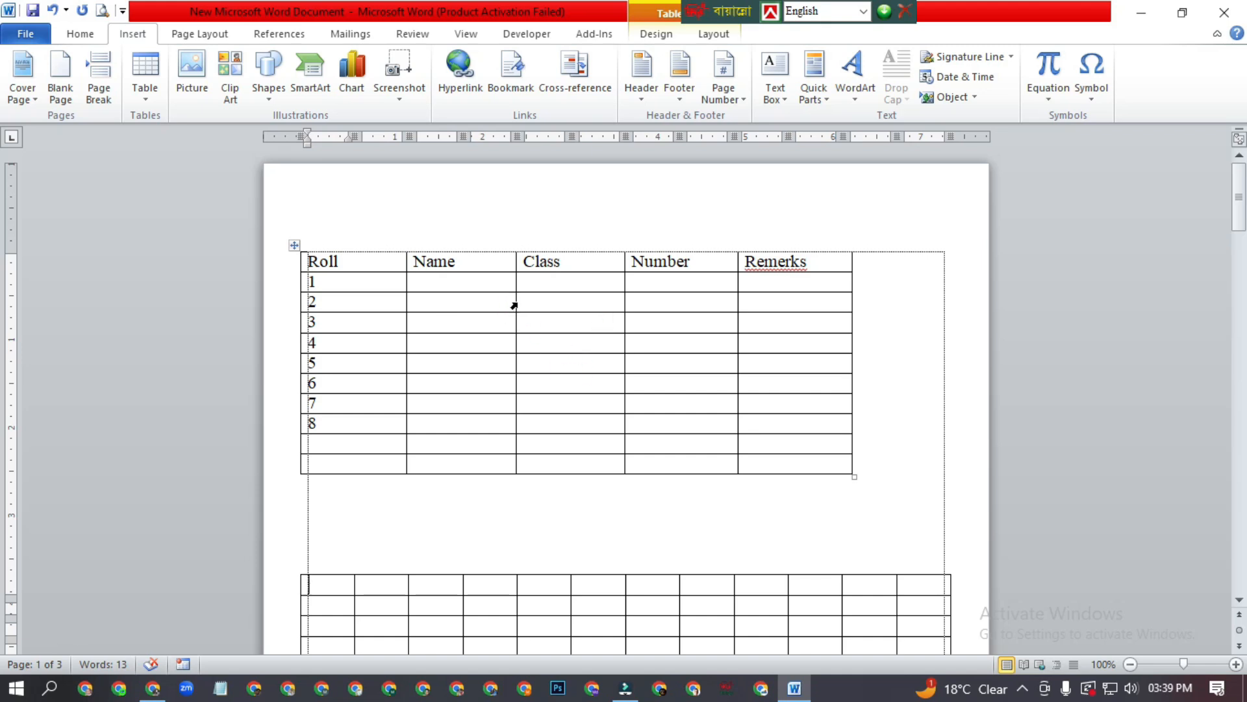
drag(515, 303, 575, 302)
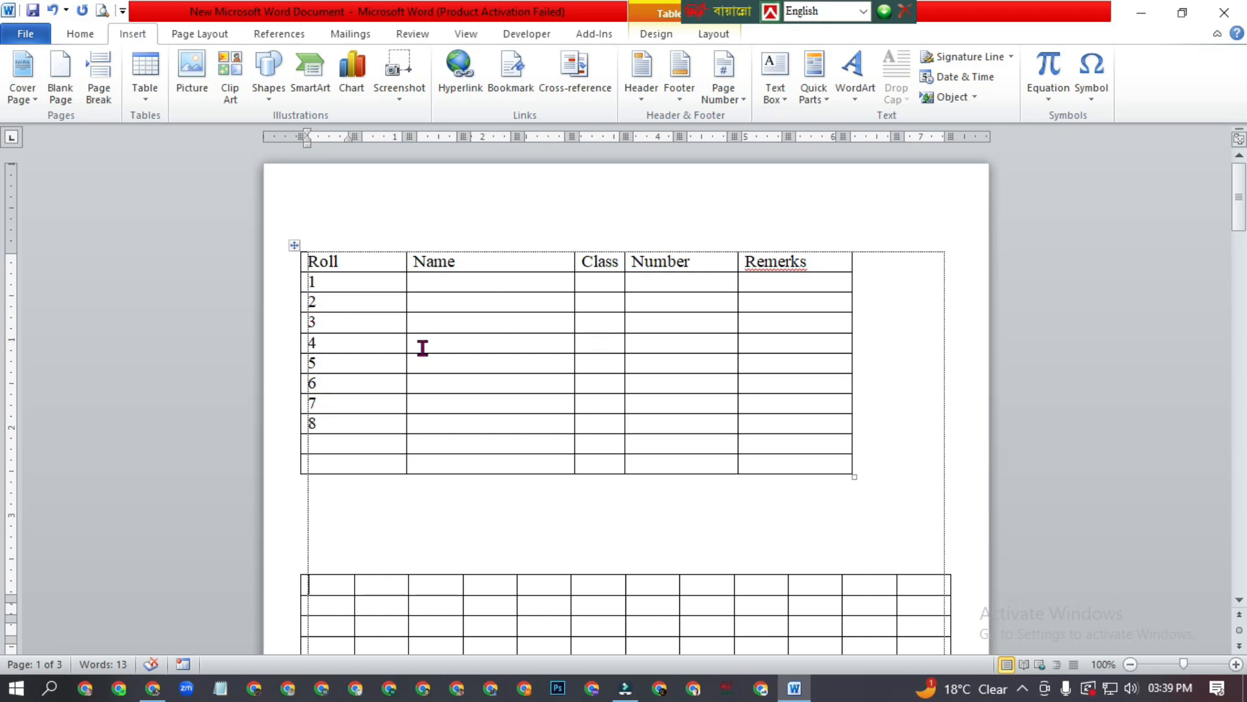
drag(407, 343, 339, 342)
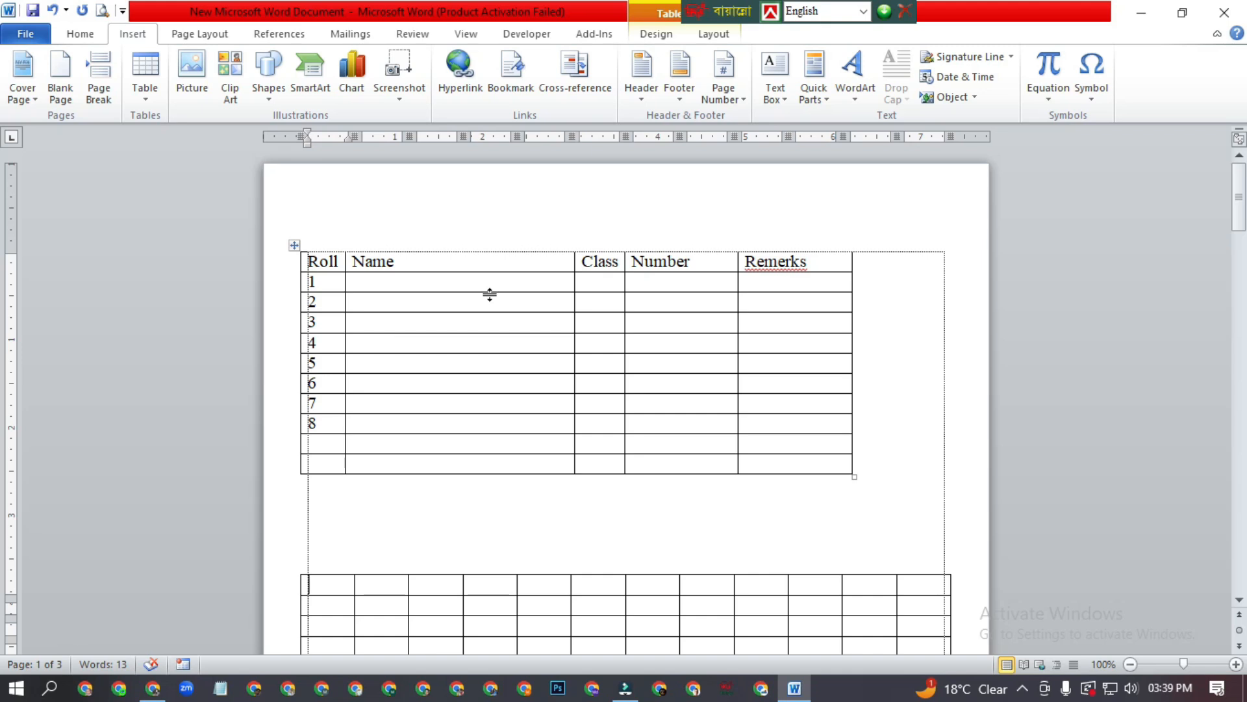
- Center the headings in the first row of the roll table
click(446, 262)
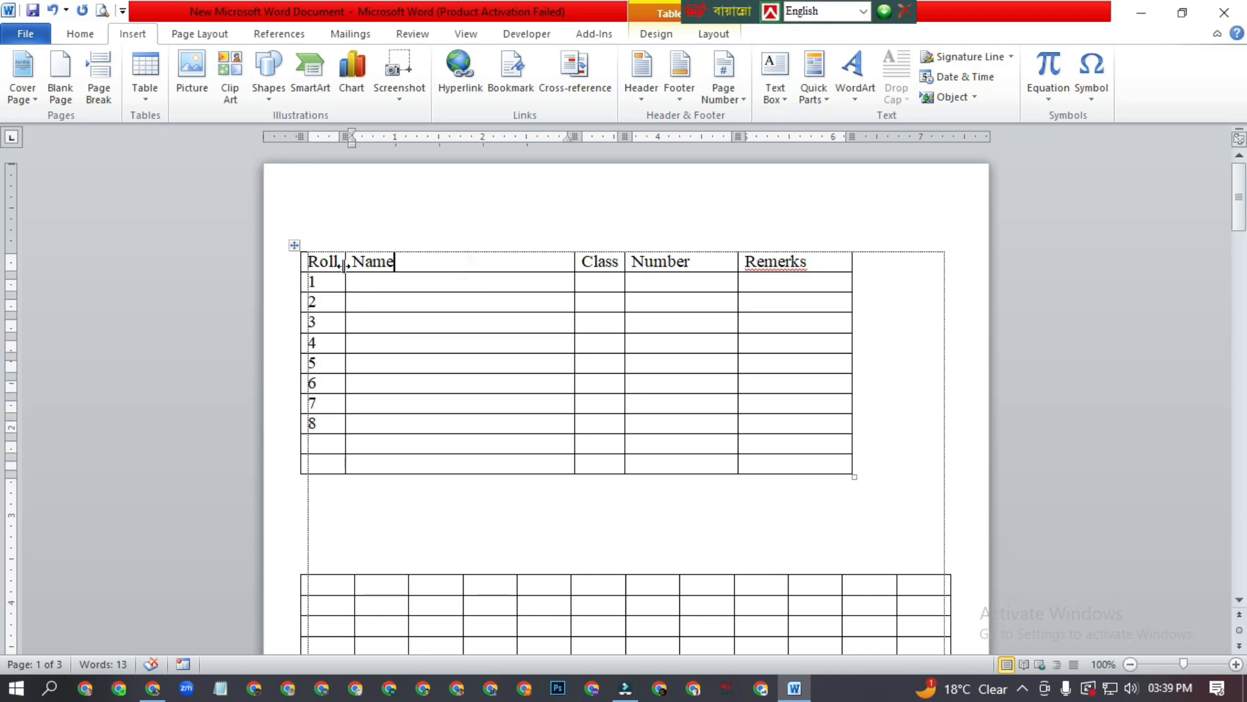
click(272, 261)
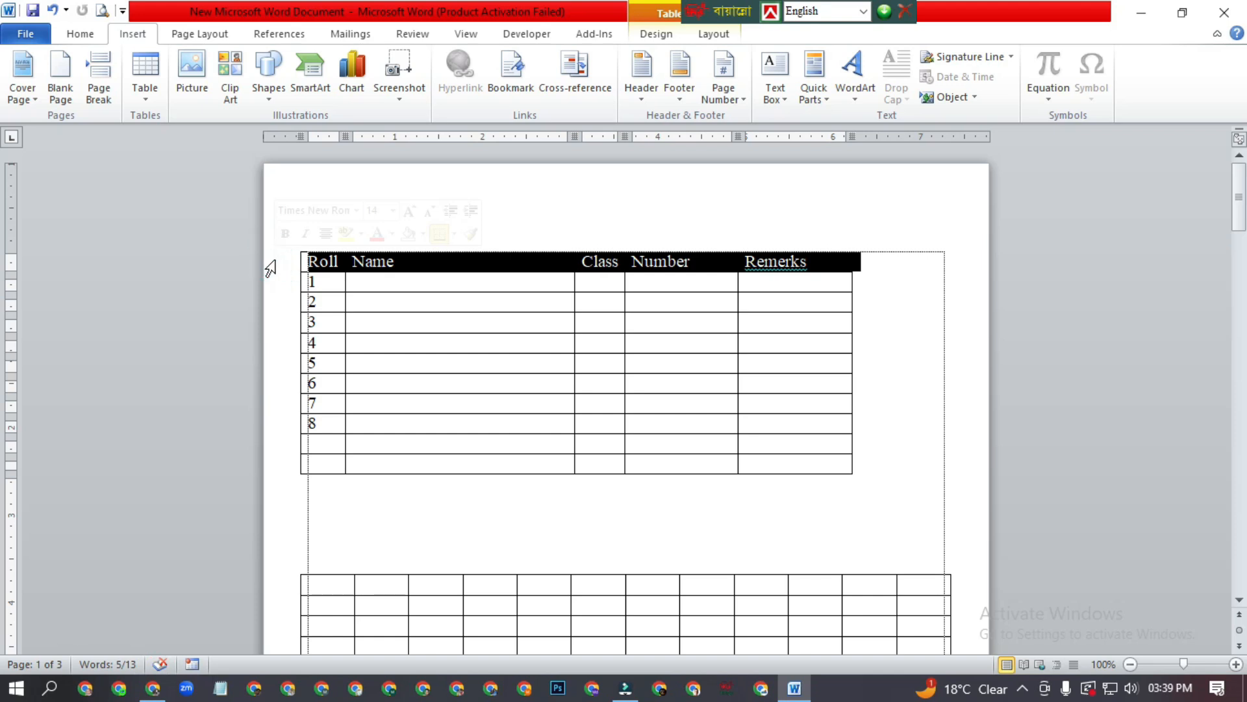
click(81, 35)
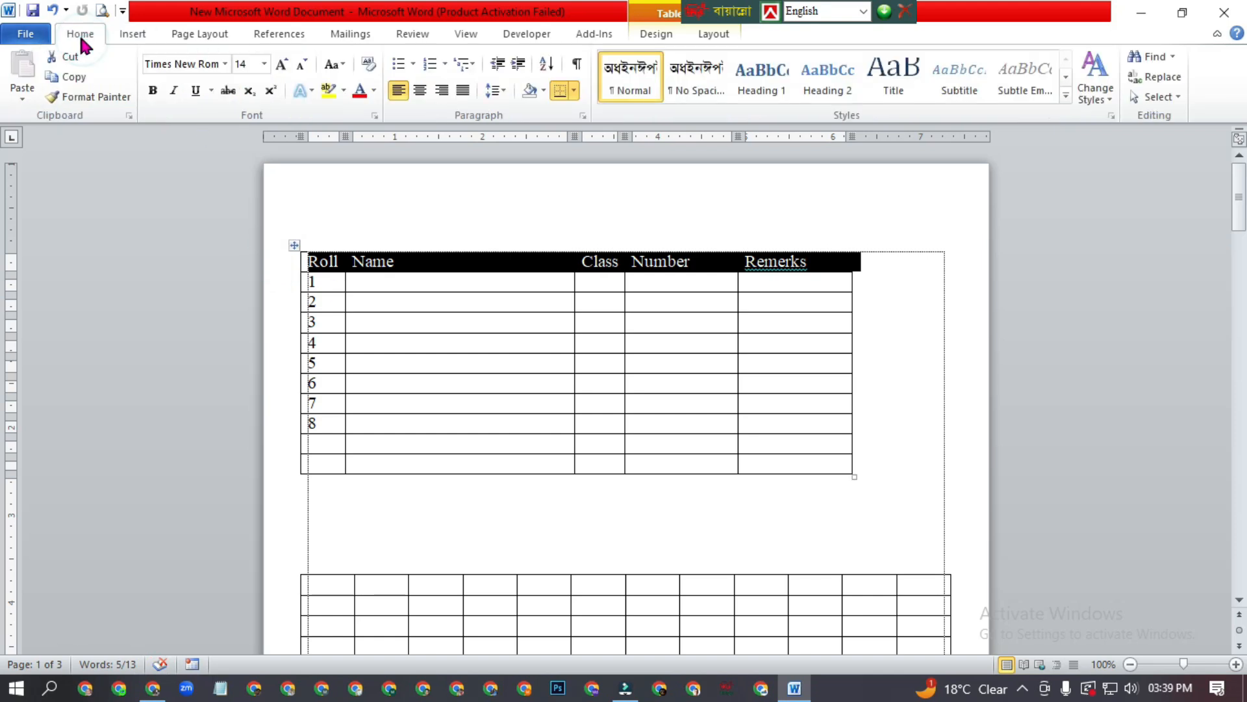
click(423, 94)
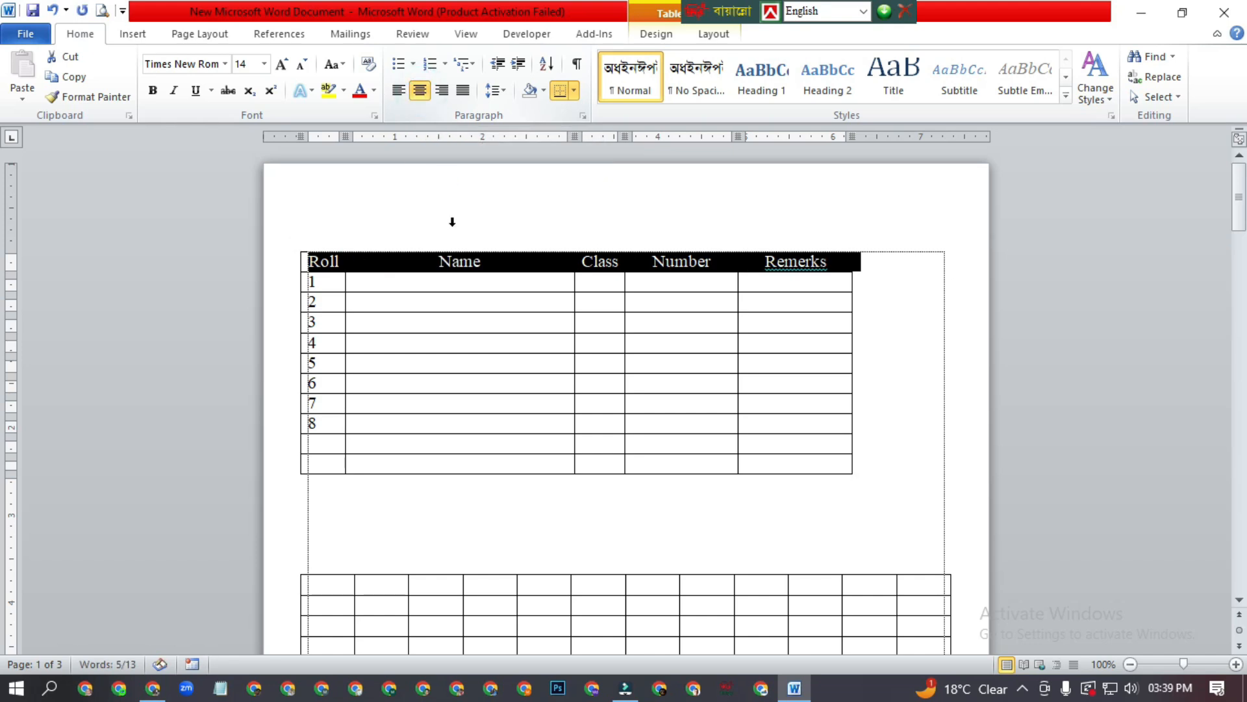
click(454, 322)
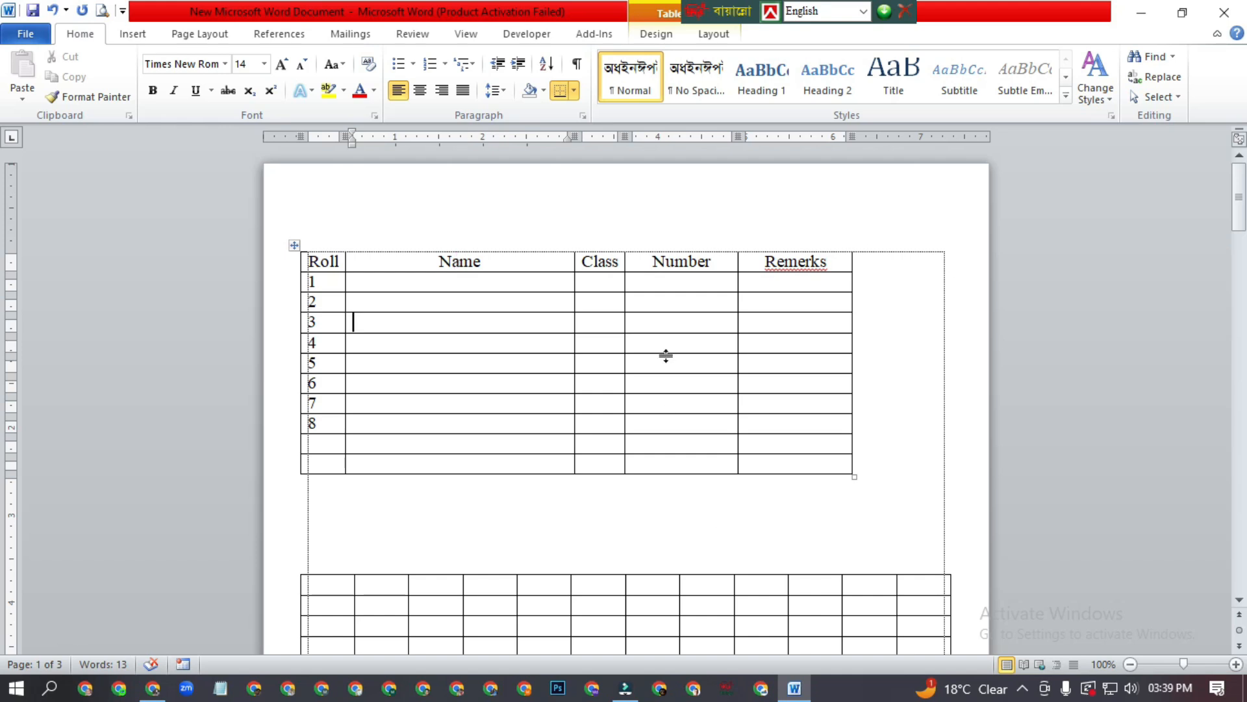
- Move the whole Class column to between the Number and Remarks columns
click(687, 261)
click(599, 268)
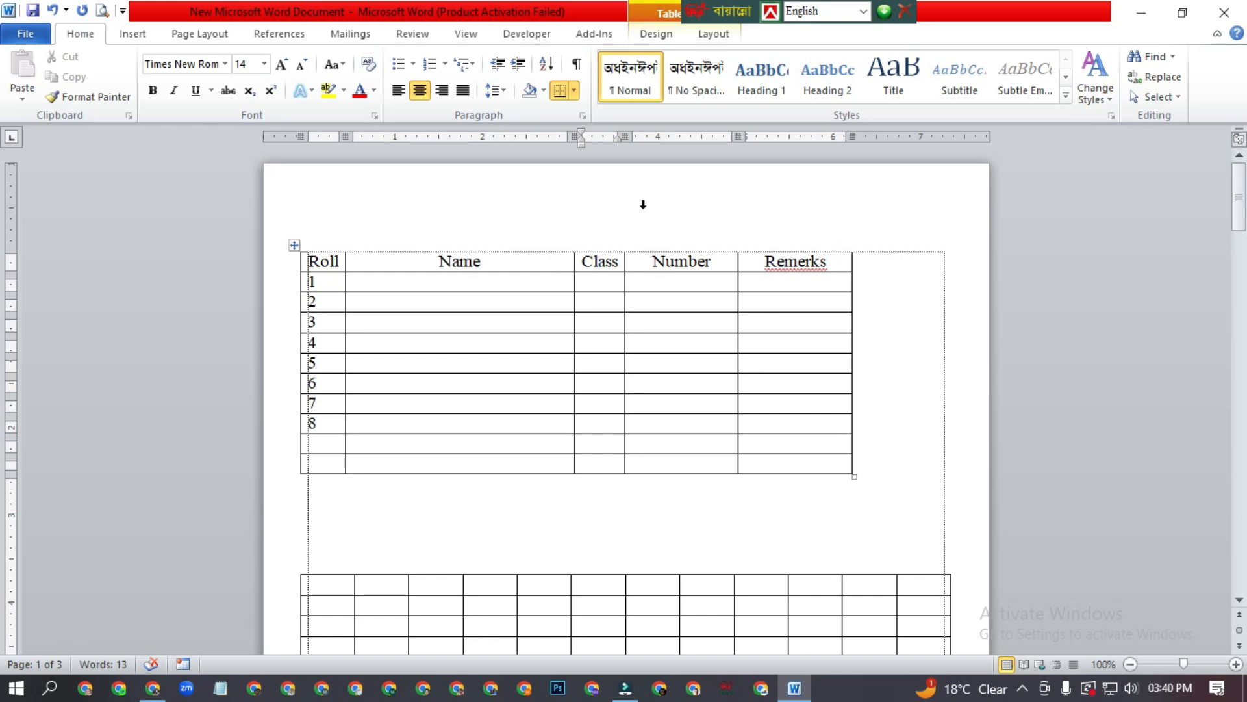
click(601, 244)
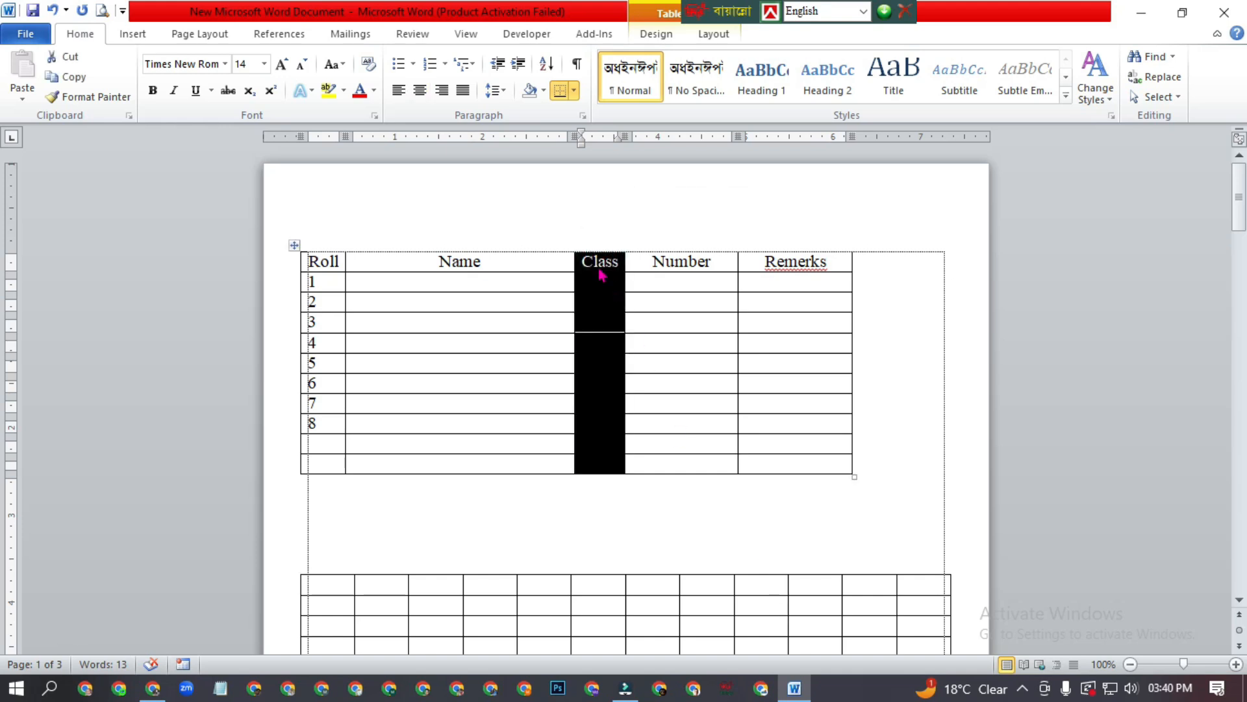
drag(601, 274, 598, 266)
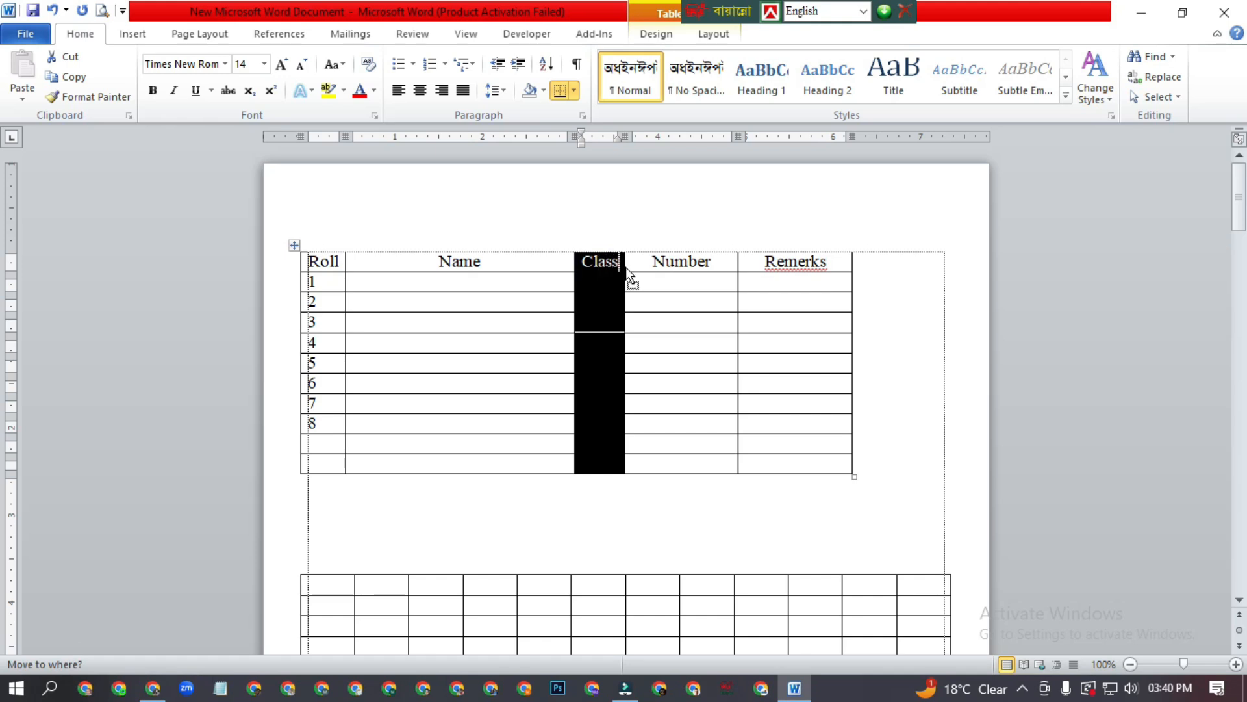
drag(730, 277, 755, 279)
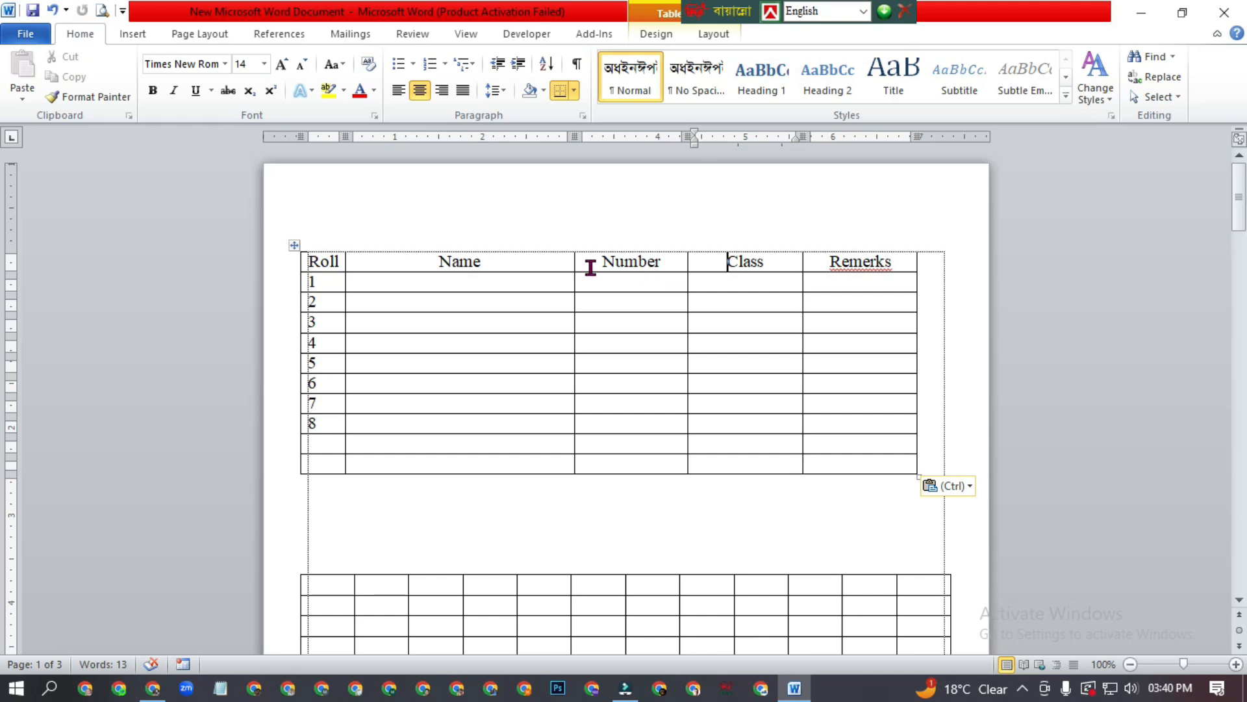
- Enter 450, 550, 45, 120, 460 and 758 in the Number column for rolls 1 to 6
click(619, 281)
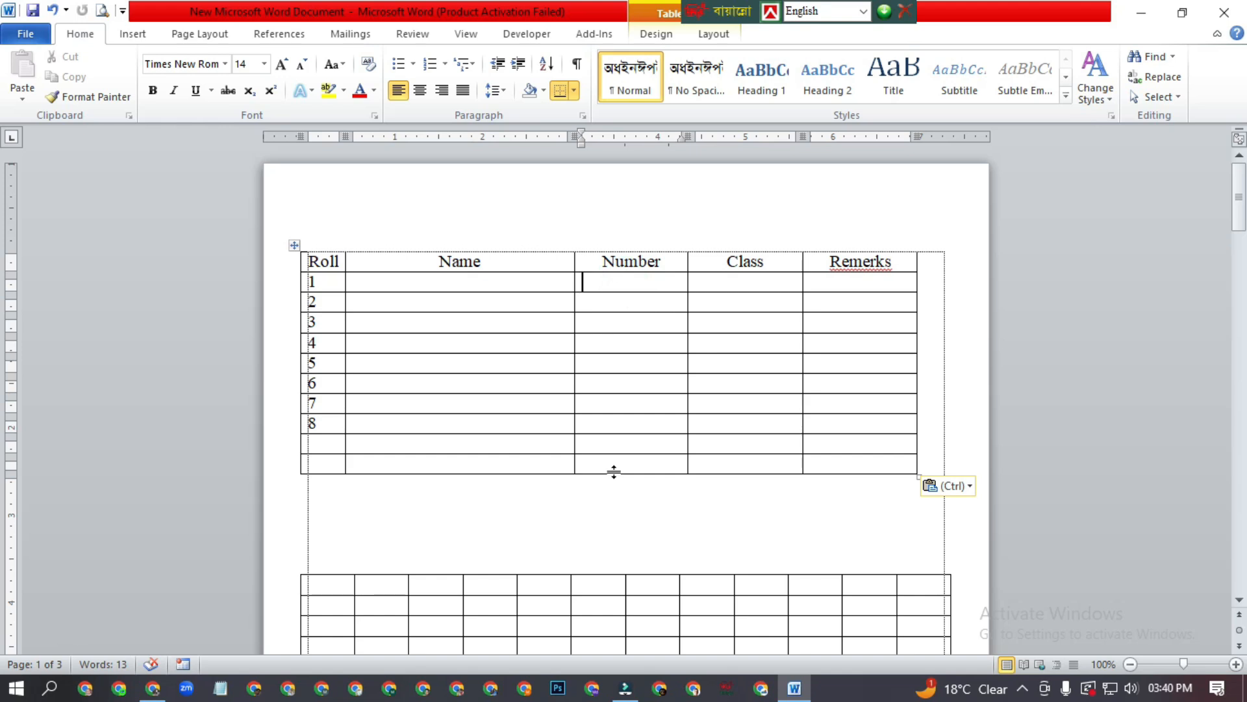
key(ctrl+v)
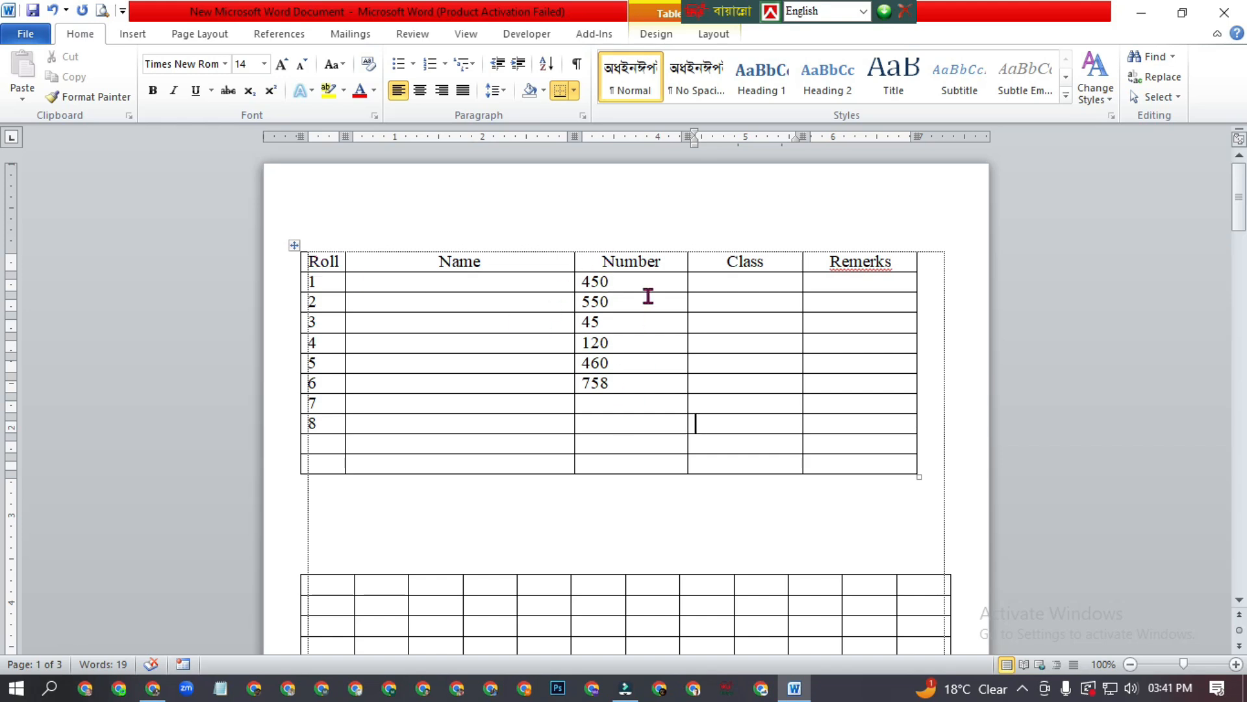
- Center the contents of the whole Number column
click(616, 234)
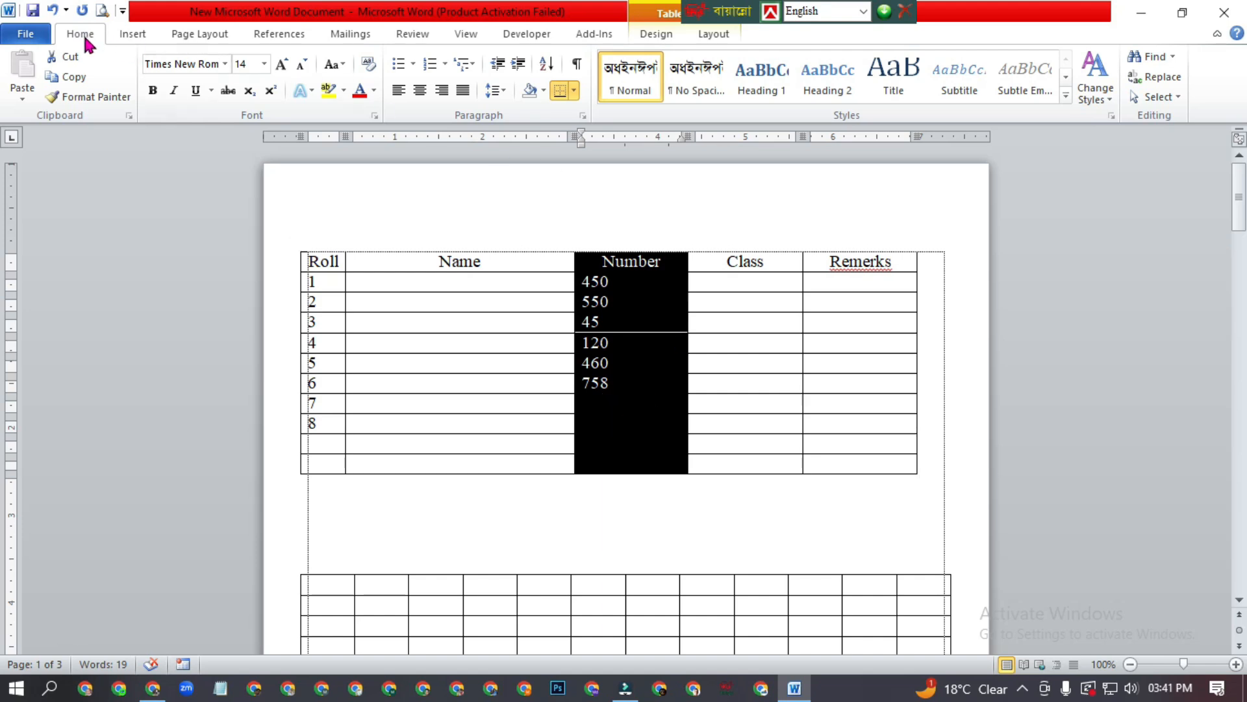
click(426, 96)
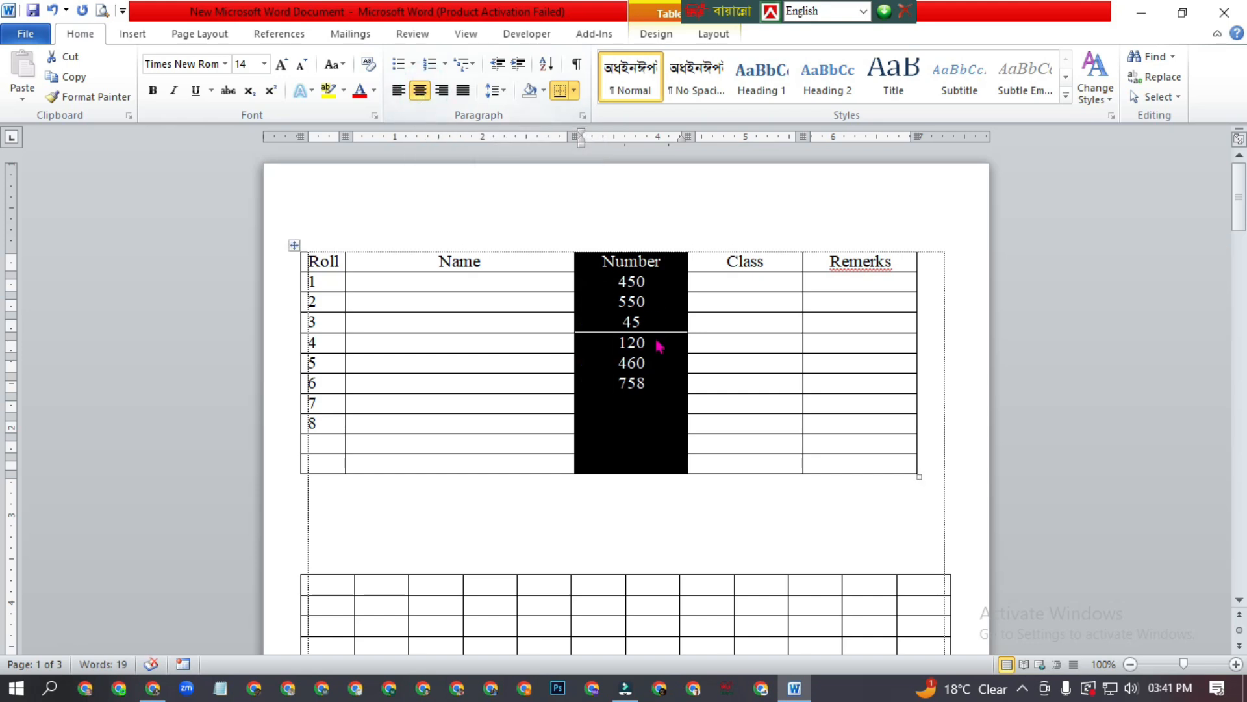
click(507, 379)
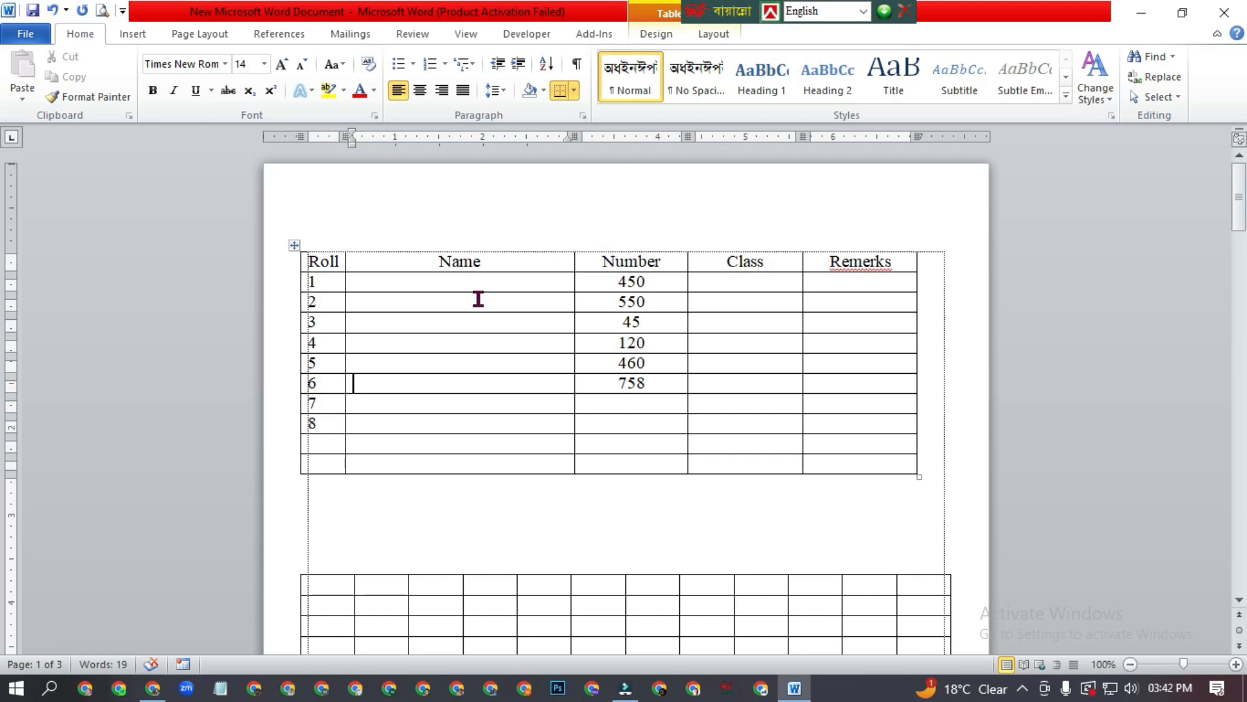
- Try to move the Class column in front of the Name column, and undo the move
click(744, 244)
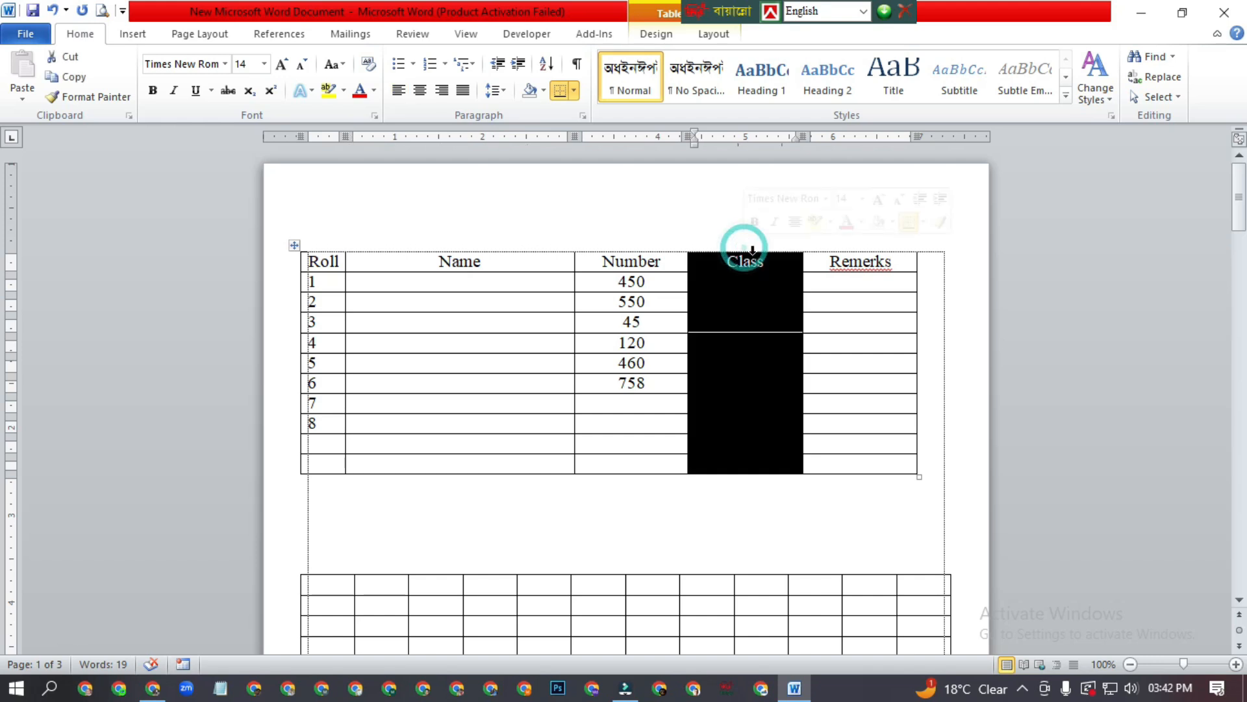
drag(749, 272, 688, 263)
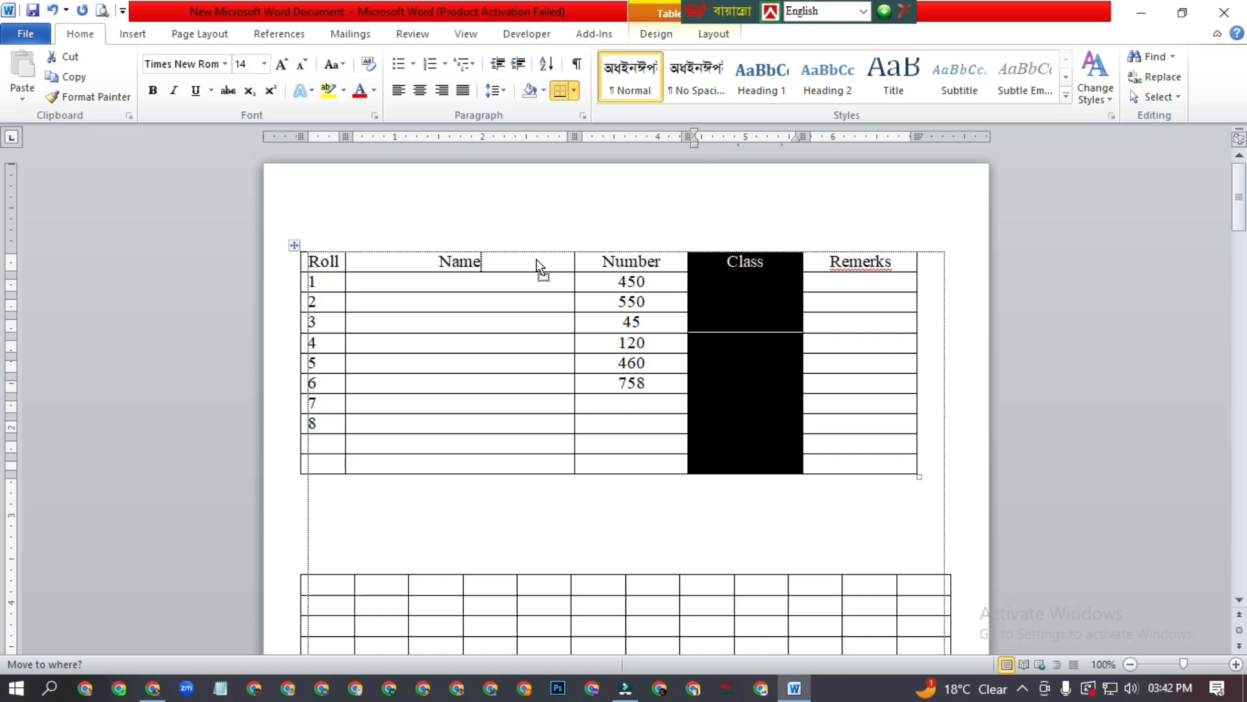
drag(536, 259, 536, 258)
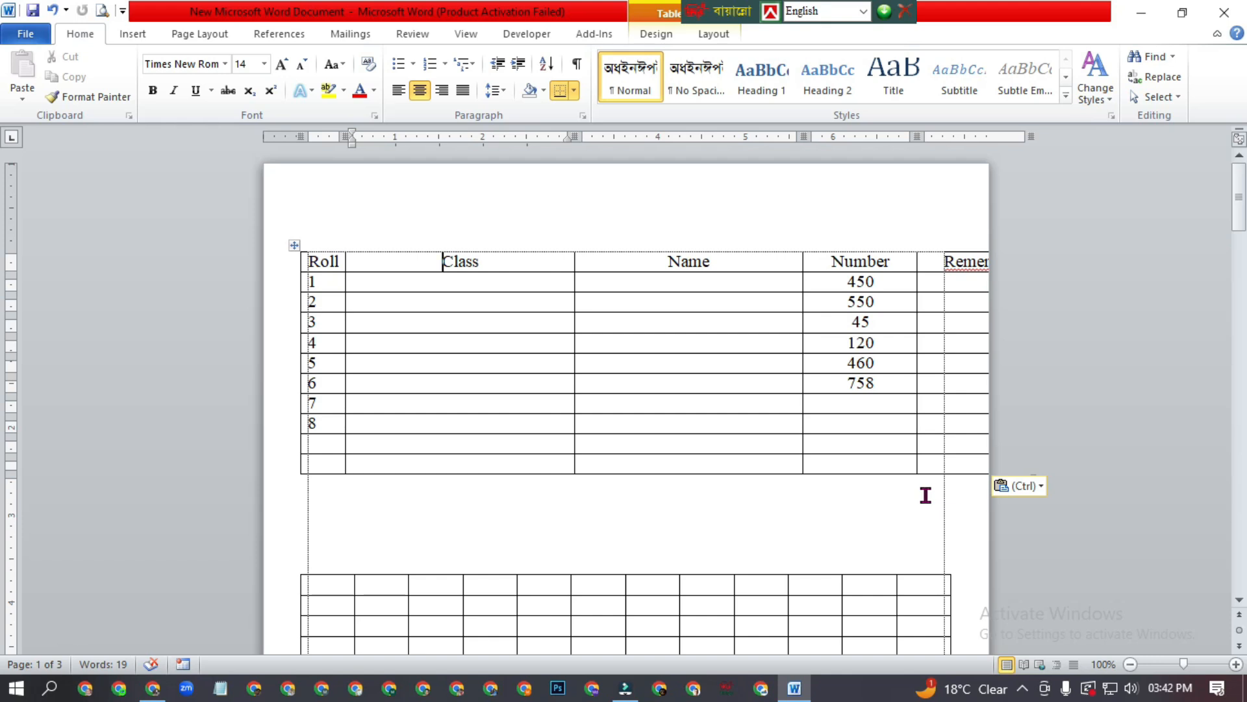
key(ctrl+z)
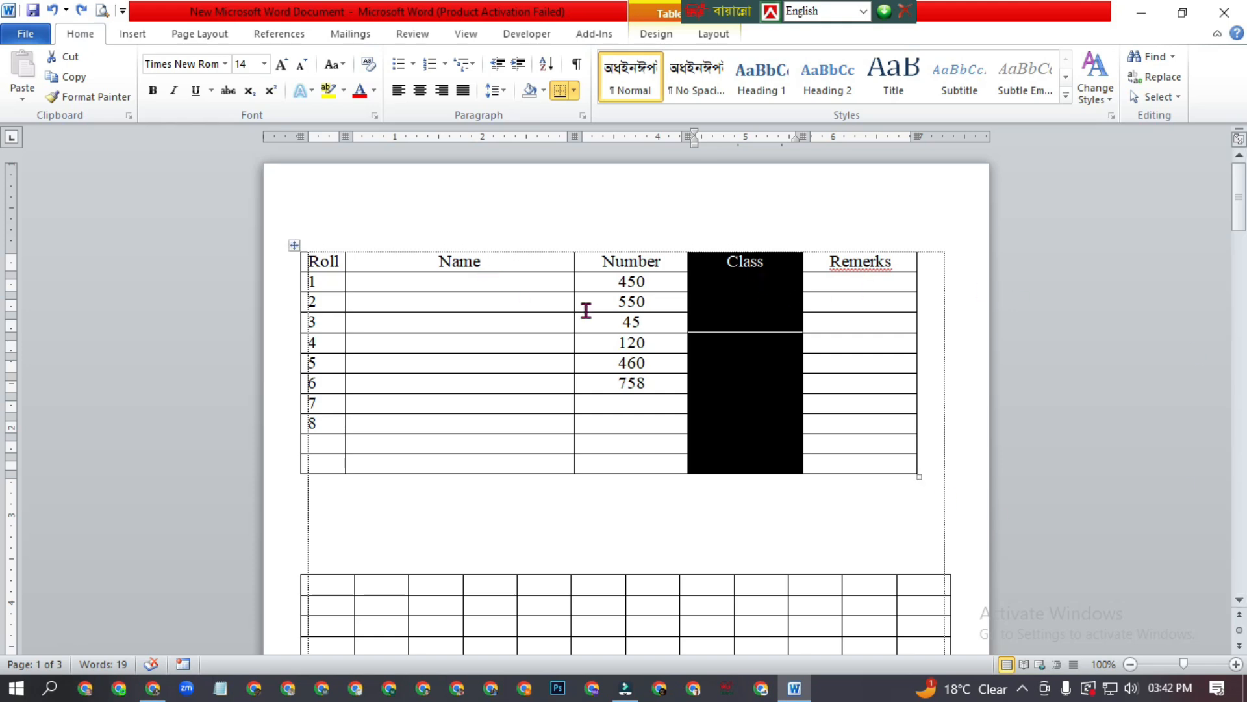
- Move the selected Class column to between the Name and Number columns
drag(754, 269, 577, 254)
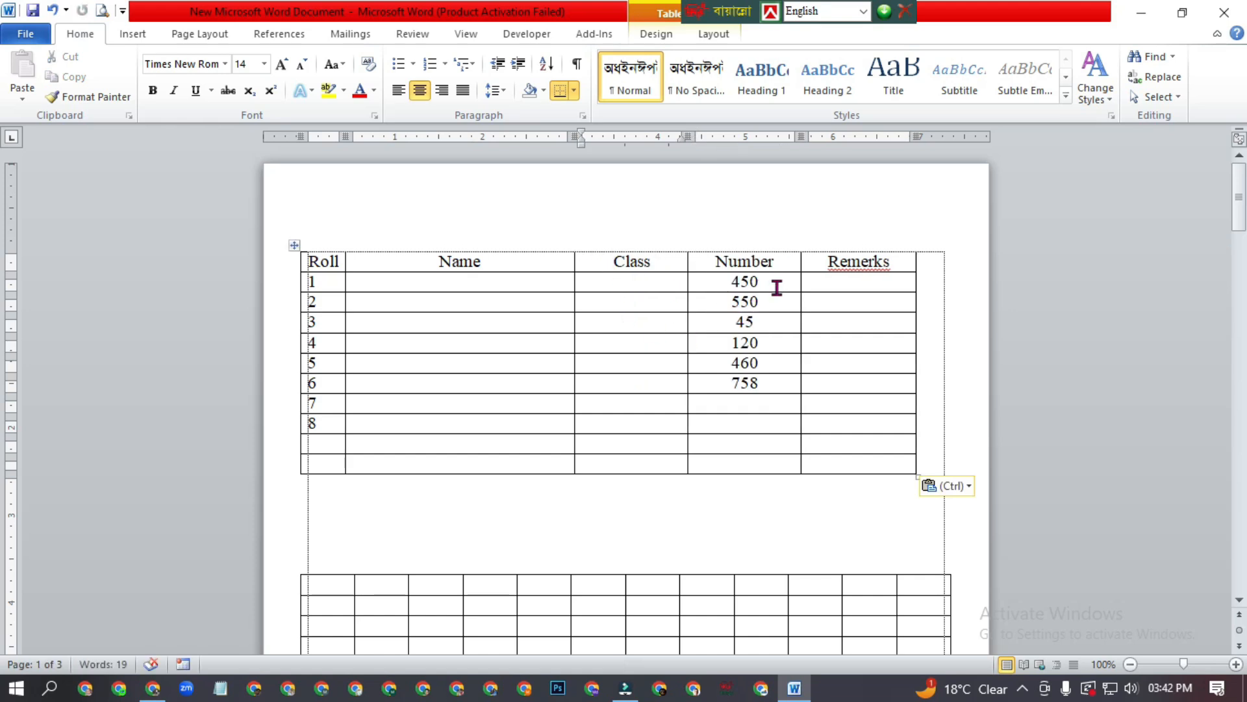
scroll(777, 288, down, 9)
scroll(1, 241, down, 3)
scroll(2, 227, up, 12)
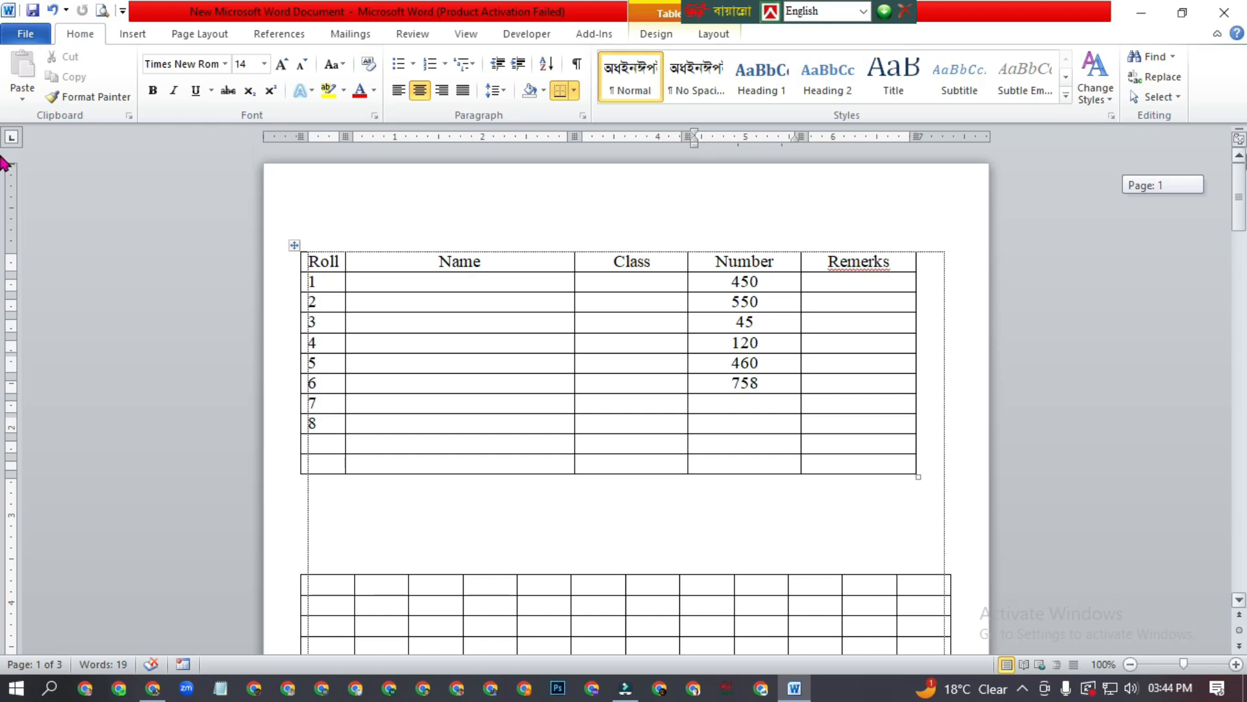
scroll(2, 176, down, 6)
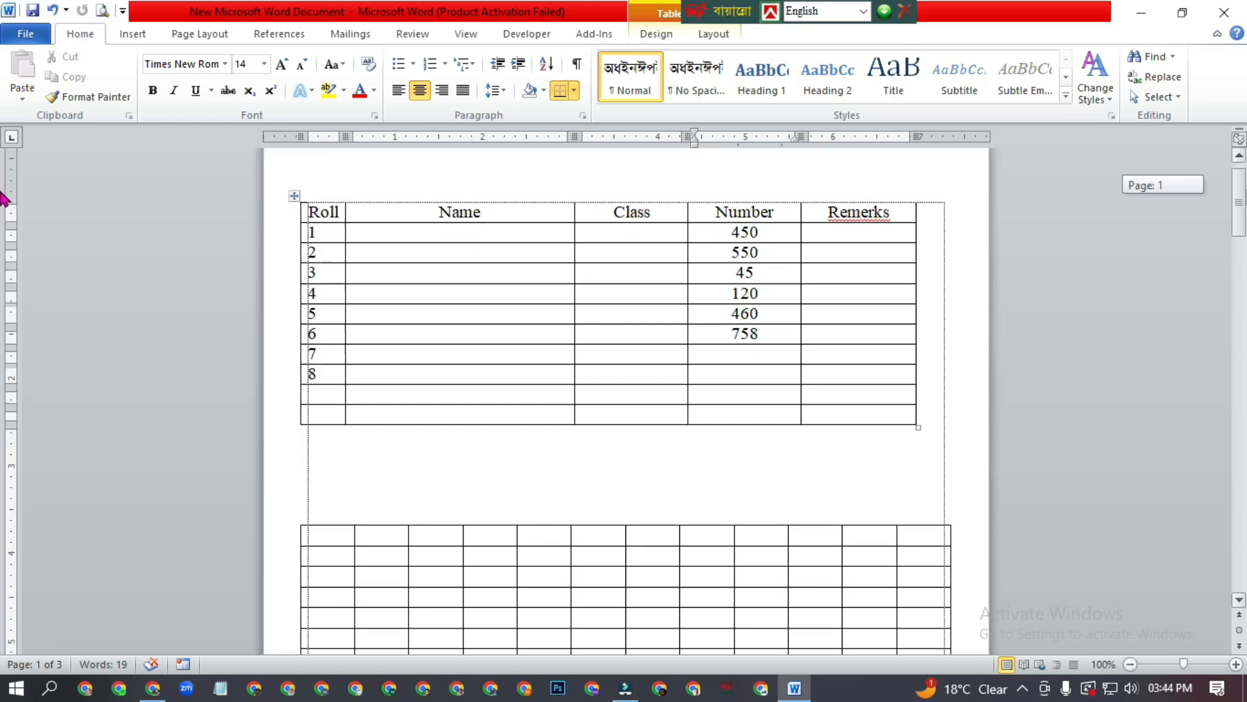
scroll(2, 224, down, 6)
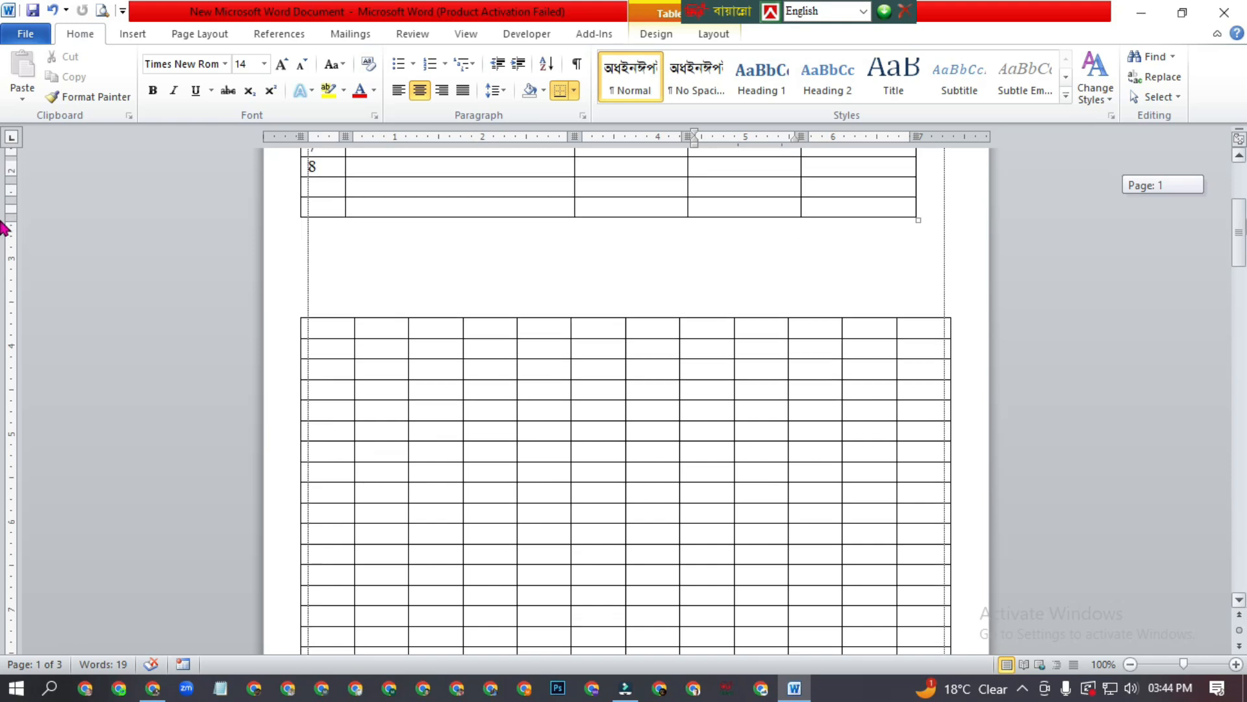
key(ctrl+v)
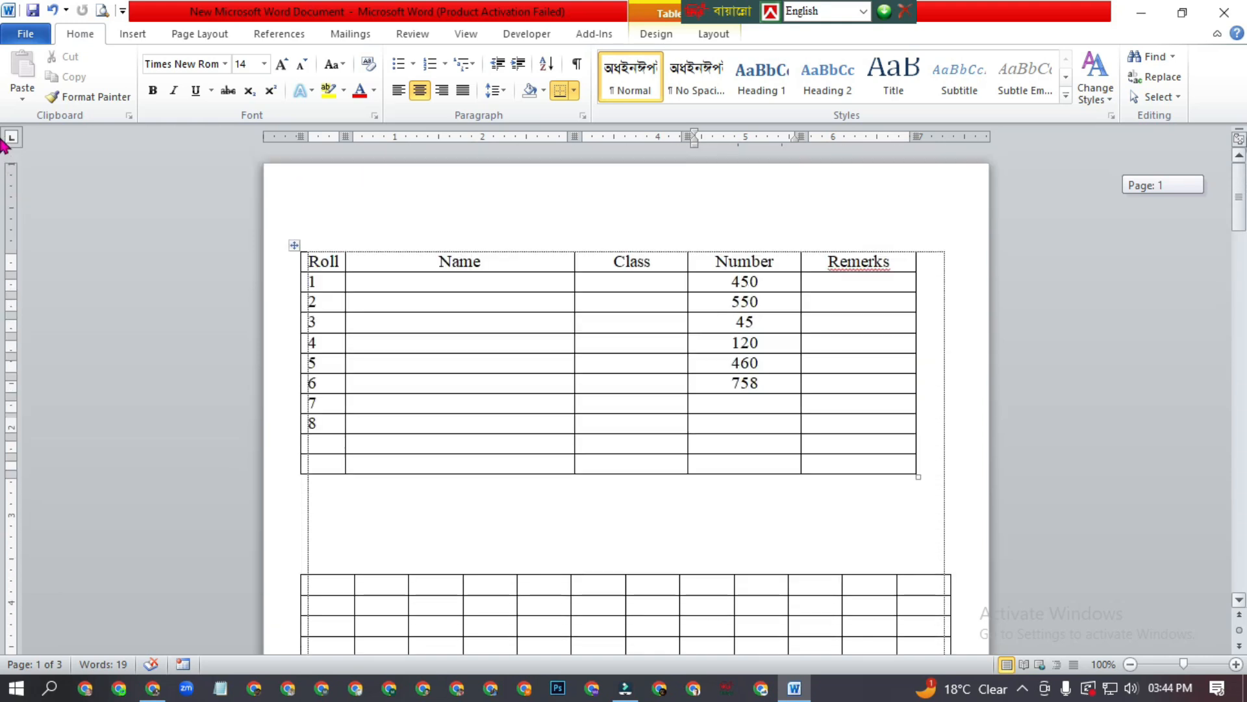